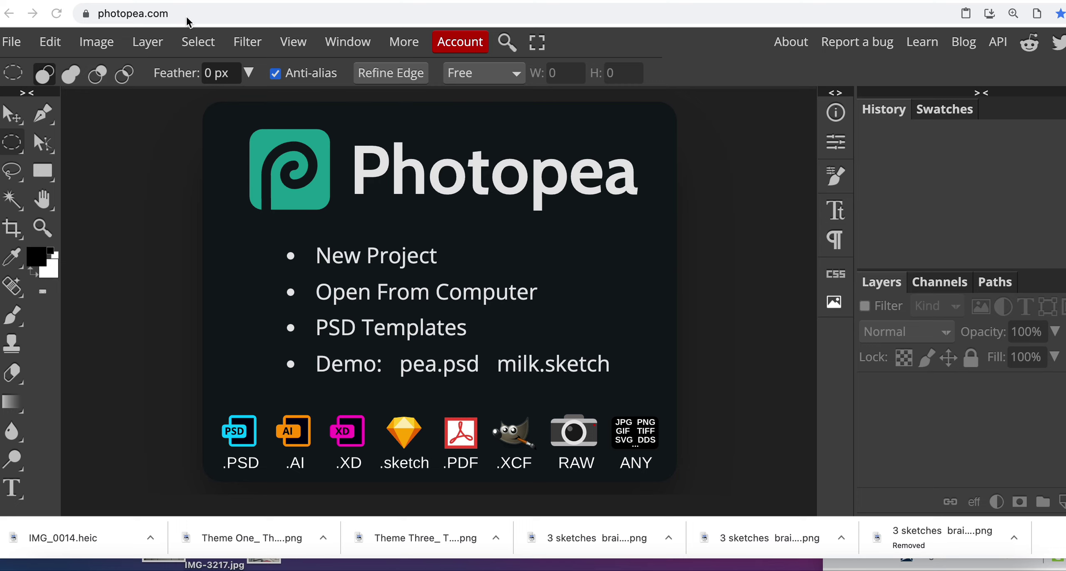
Create New Project.psd, a blank white 11 × 8.5 inch canvas at 150 DPI.
left_click(11, 42)
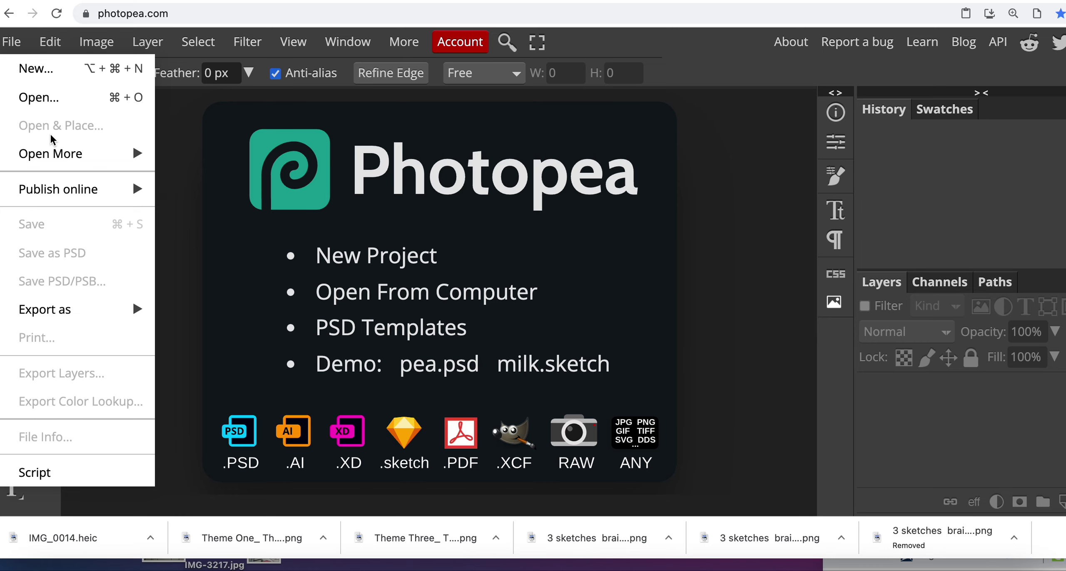
left_click(34, 75)
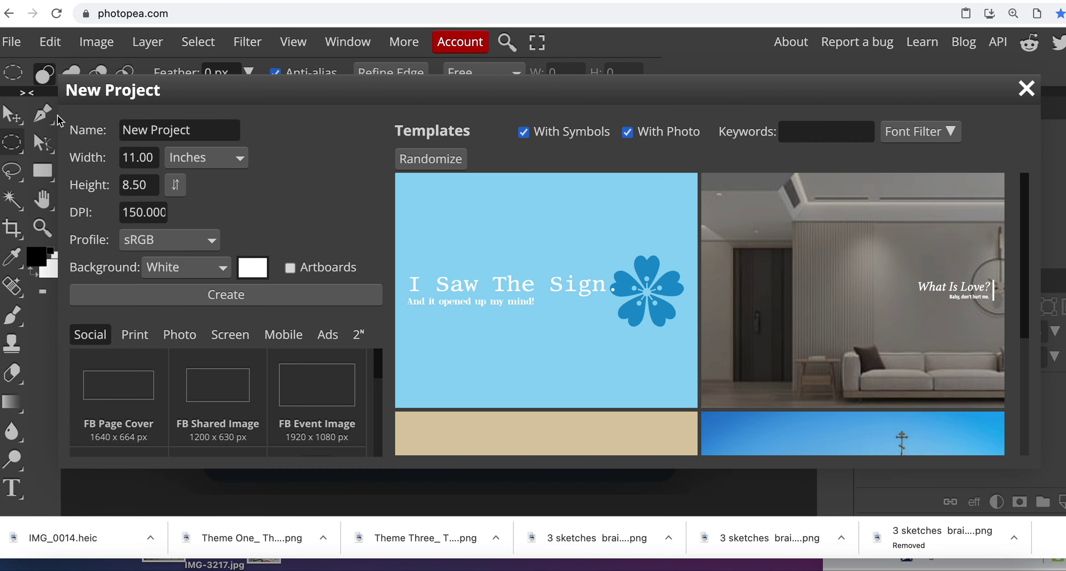
left_click(204, 165)
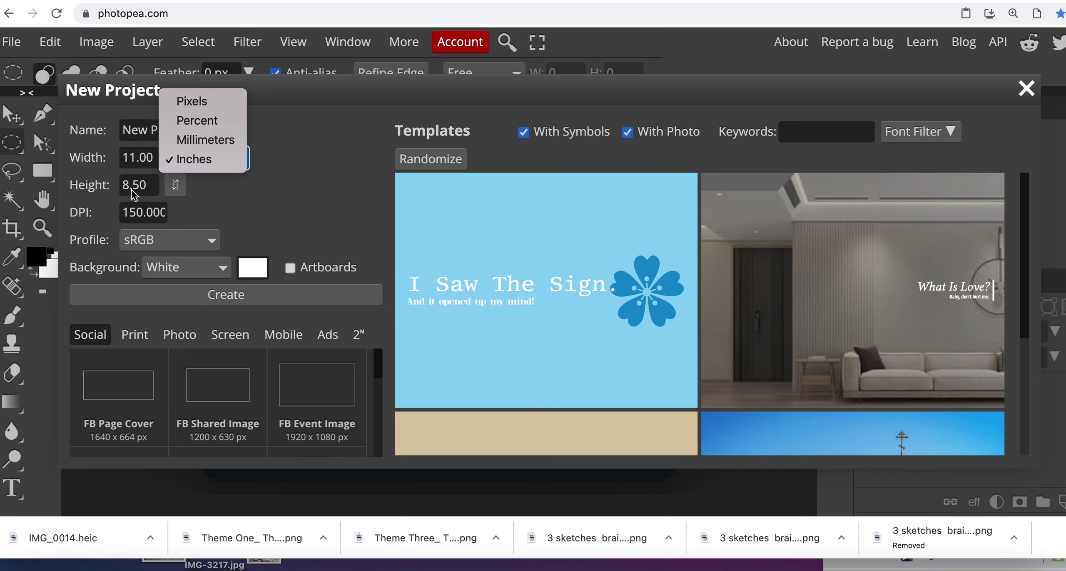
left_click(140, 163)
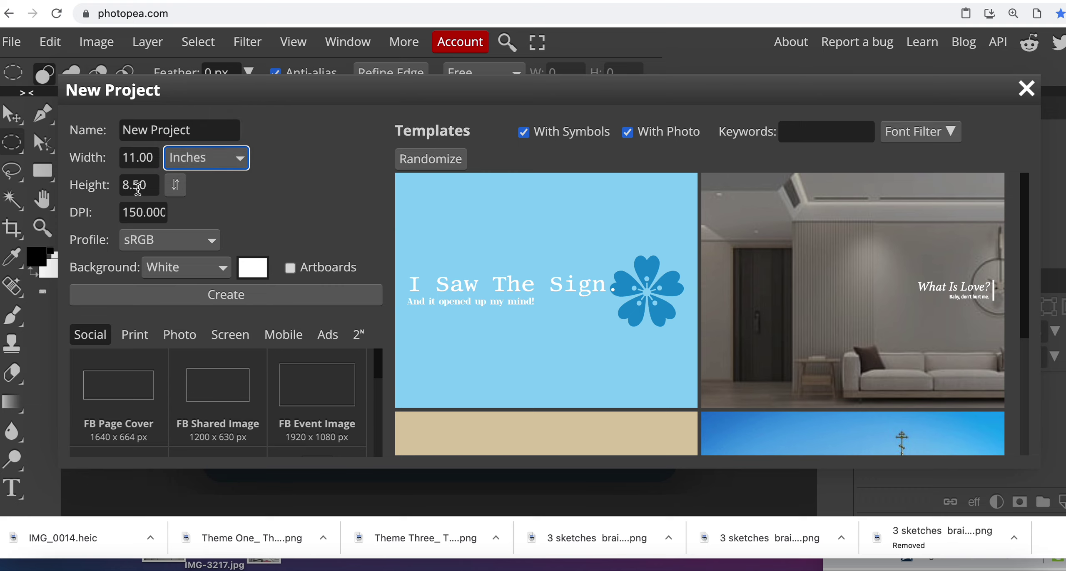
left_click(138, 212)
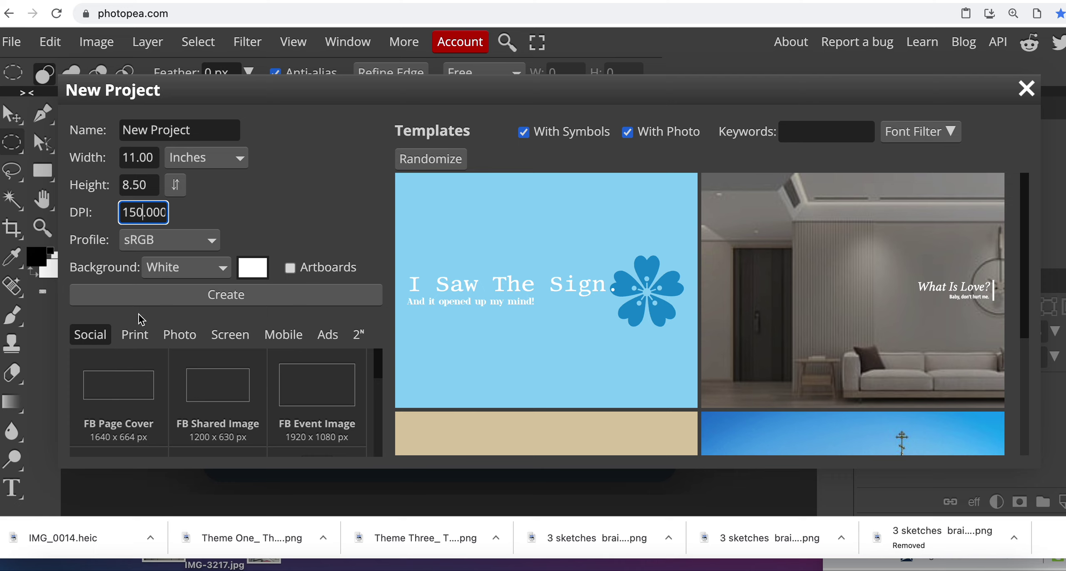
left_click(144, 296)
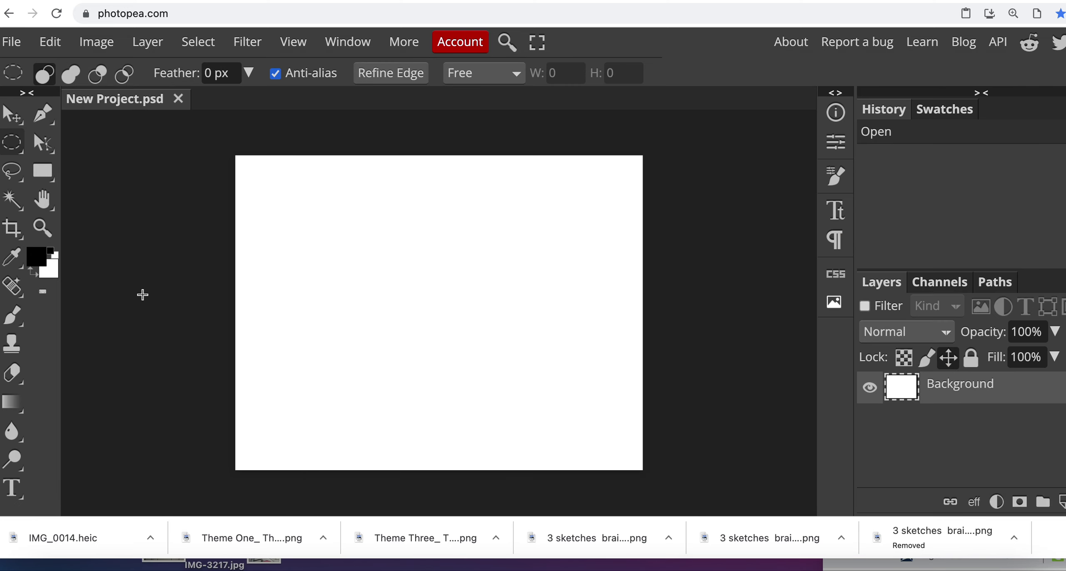
Preview a brainstorm sketch in the open-file dialog, then cancel without opening it.
left_click(12, 41)
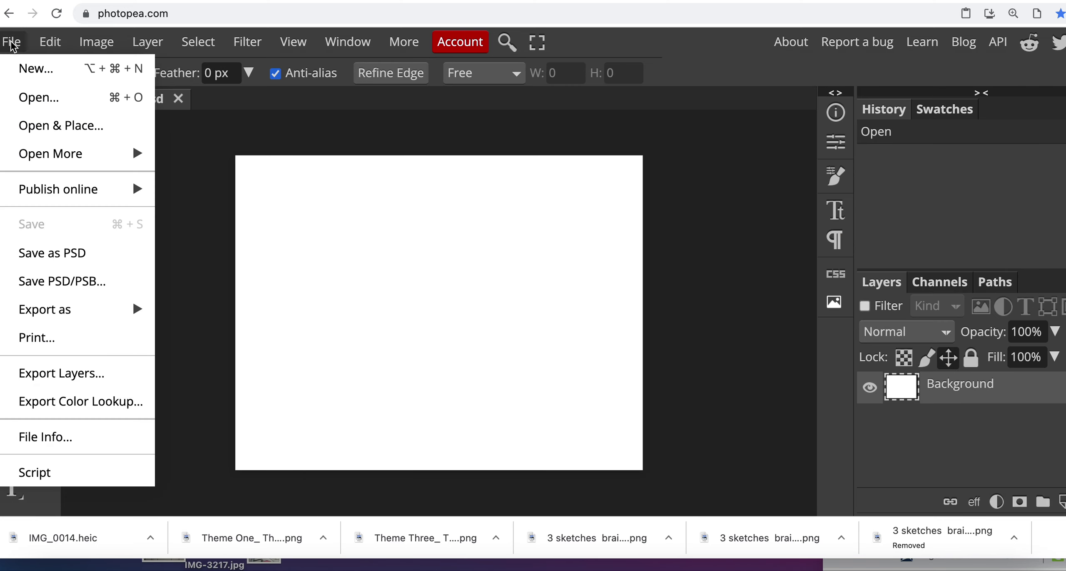
left_click(47, 99)
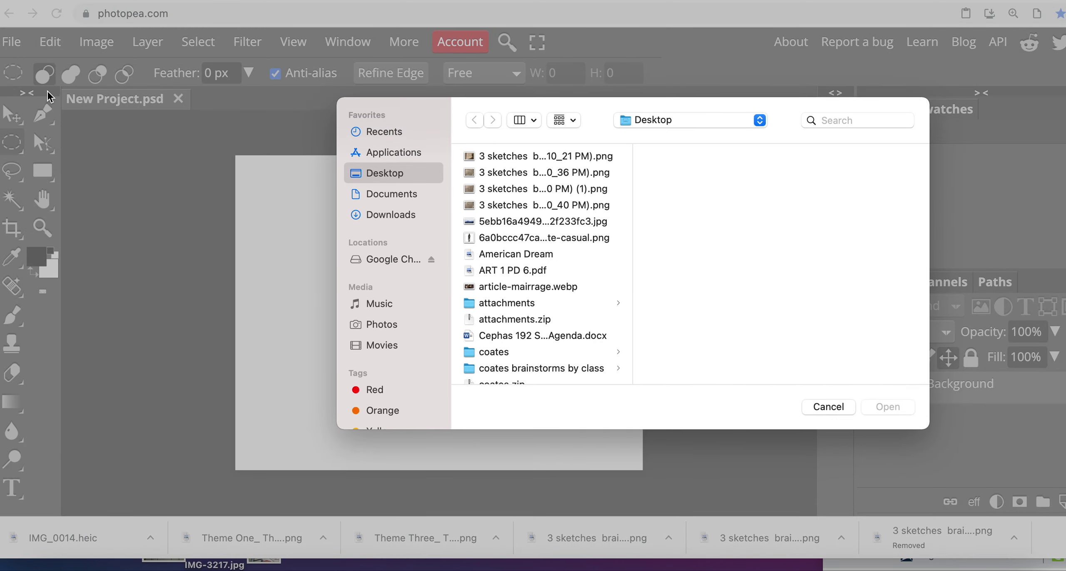
left_click(572, 159)
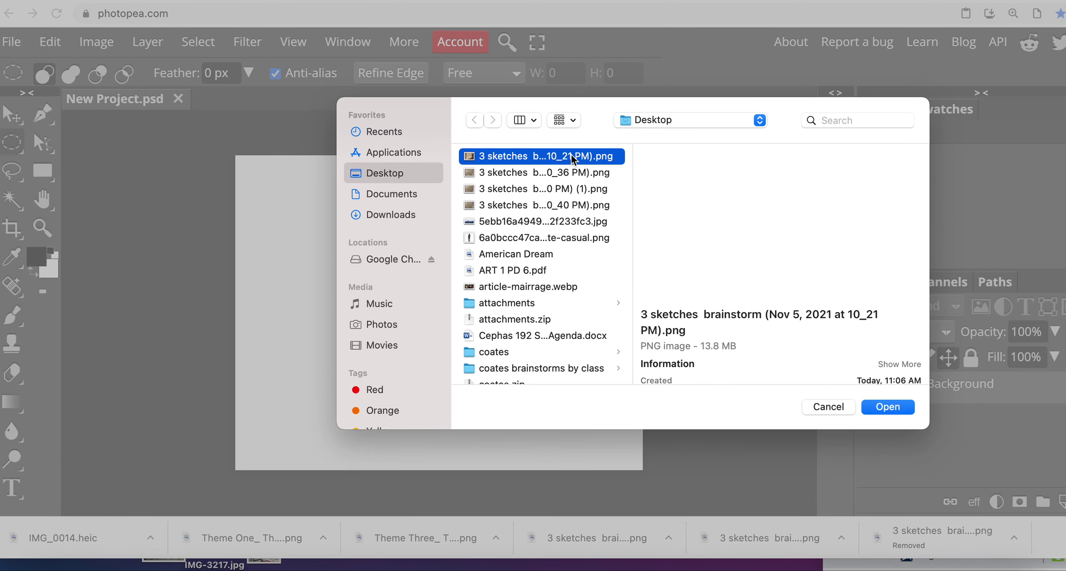
left_click(679, 121)
left_click(681, 122)
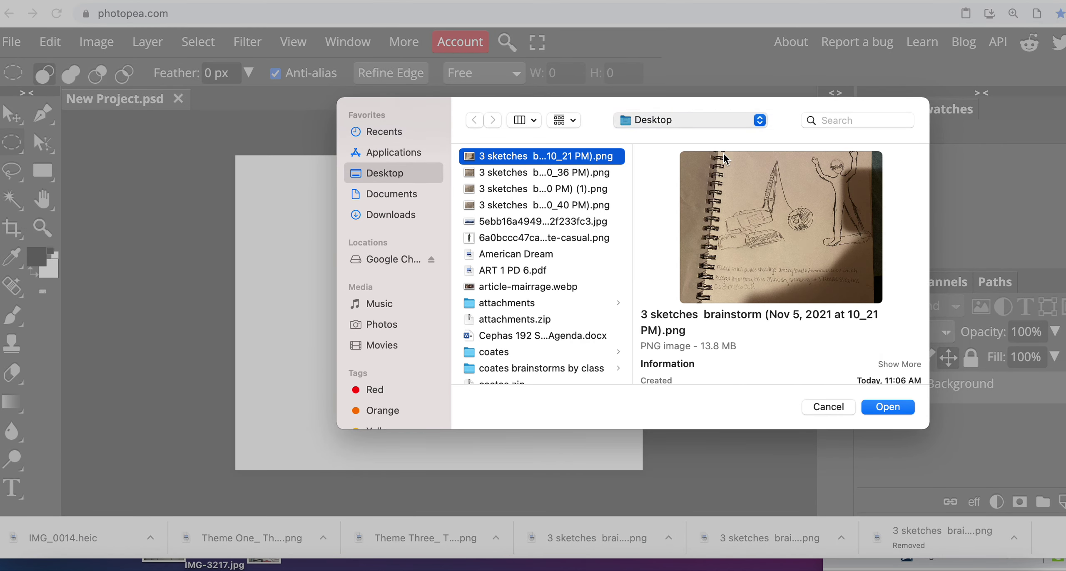
left_click(828, 408)
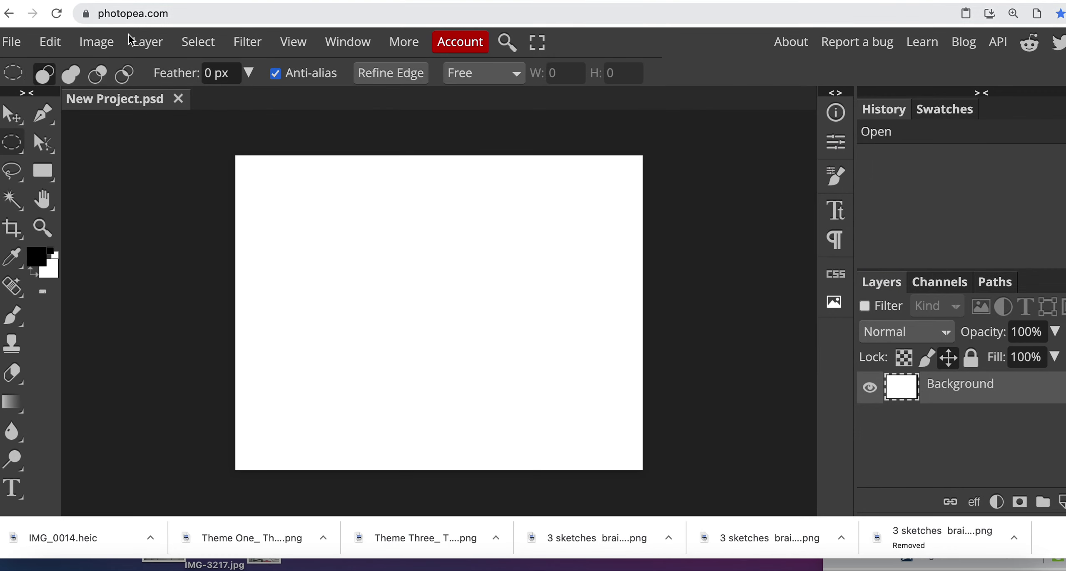
Cancel a second open-file attempt and exit browser full-screen so the tabs show.
left_click(13, 42)
left_click(45, 100)
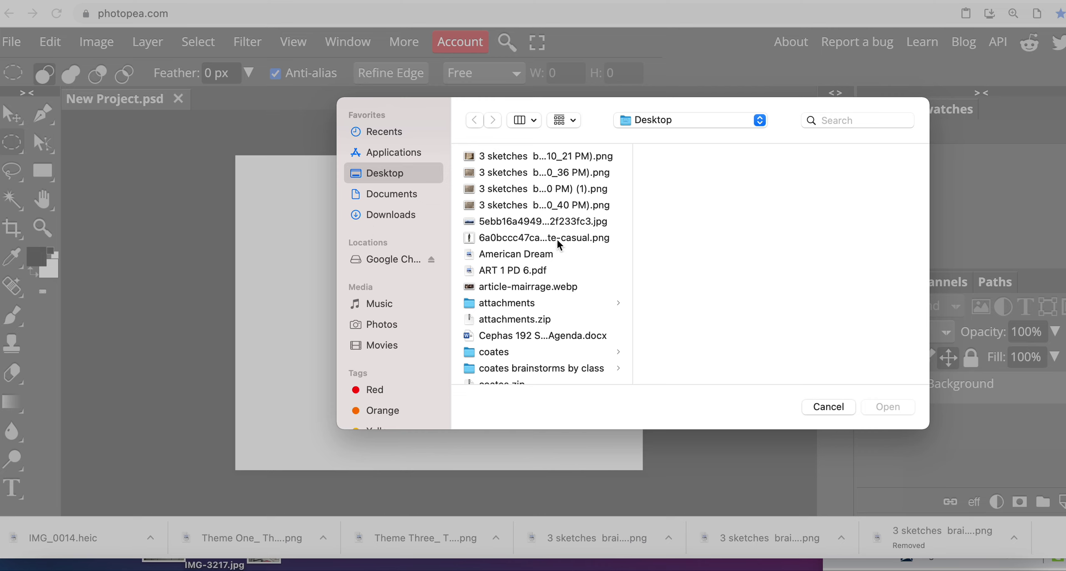
scroll(556, 238, "down", 5)
scroll(558, 229, "up", 5)
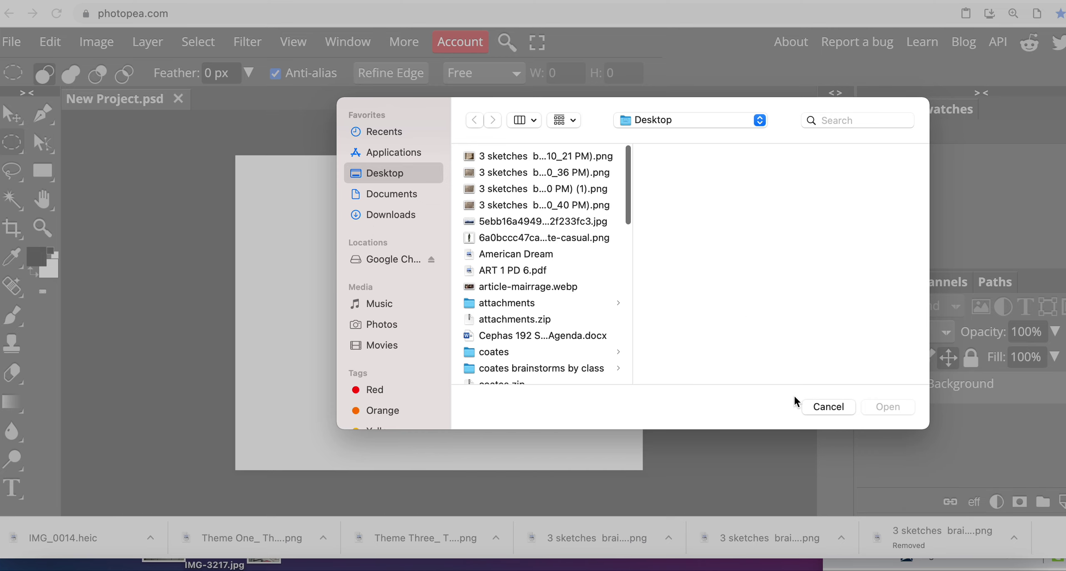
left_click(828, 406)
left_click(932, 11)
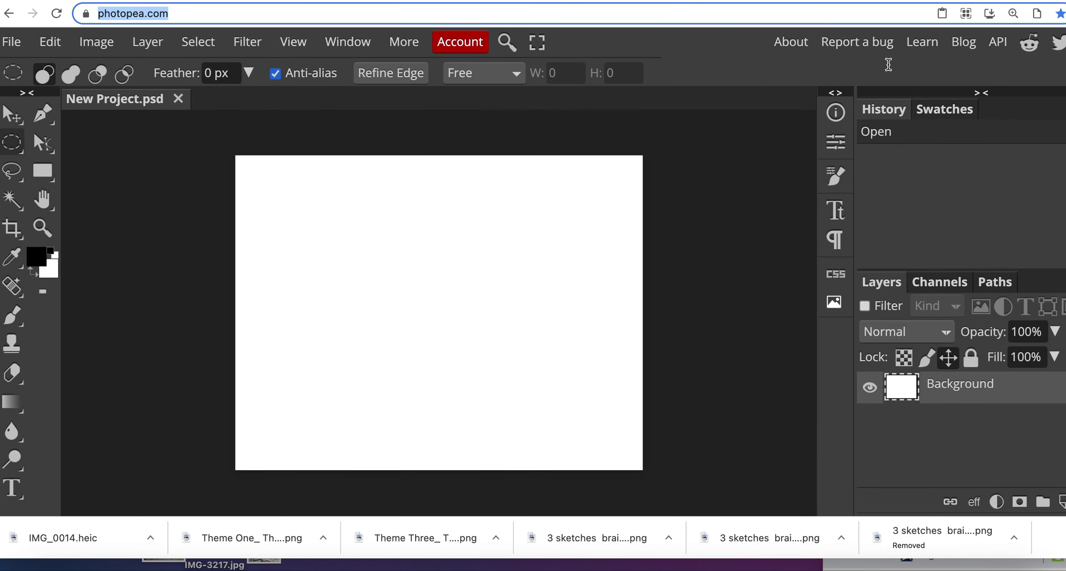
key("ctrl+super+f")
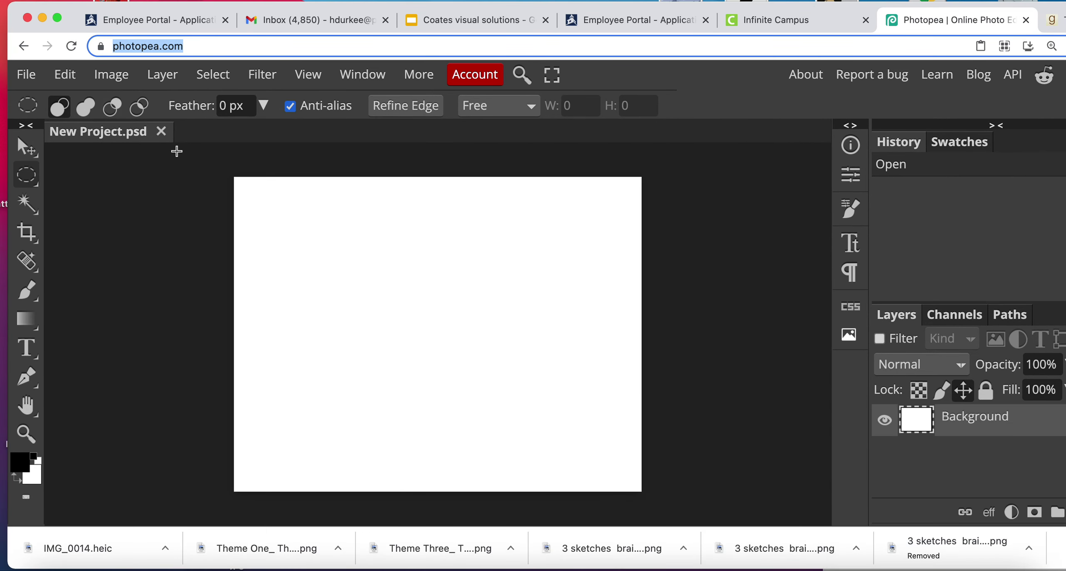
Open the 12.48.05 PM kneeling silhouette screenshot from the Desktop.
left_click(26, 74)
left_click(54, 130)
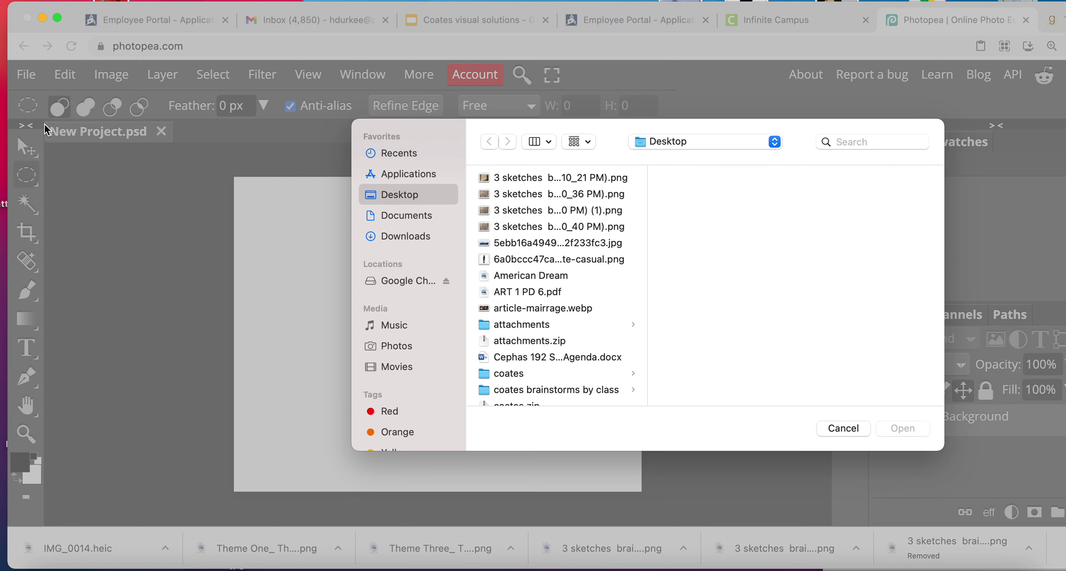
scroll(539, 302, "down", 5)
scroll(540, 302, "up", 1)
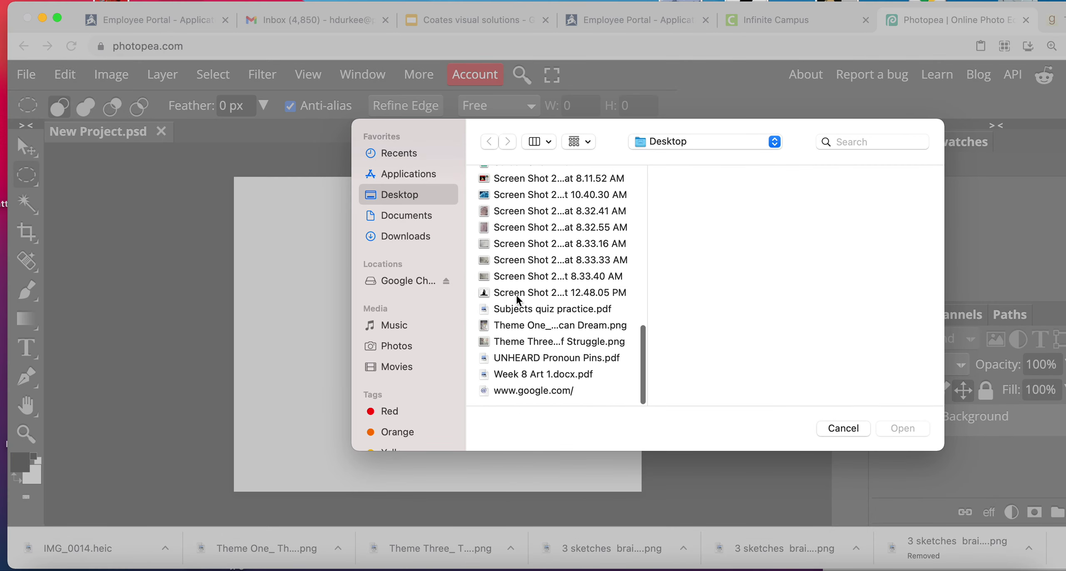
left_click(518, 293)
left_click(886, 433)
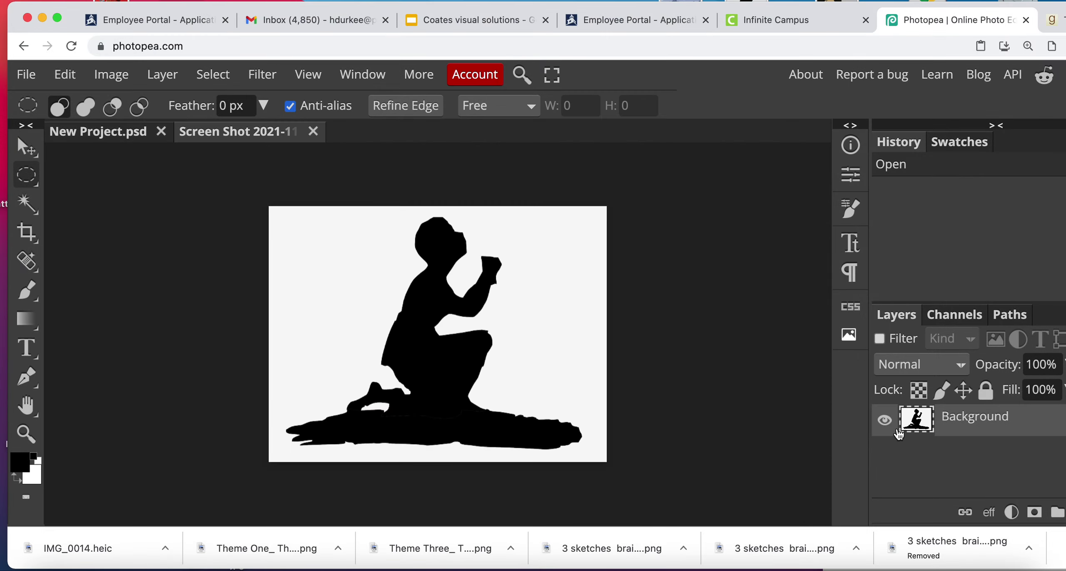
Open the 5ebb16a… blue mountain landscape JPG as another document.
left_click(42, 79)
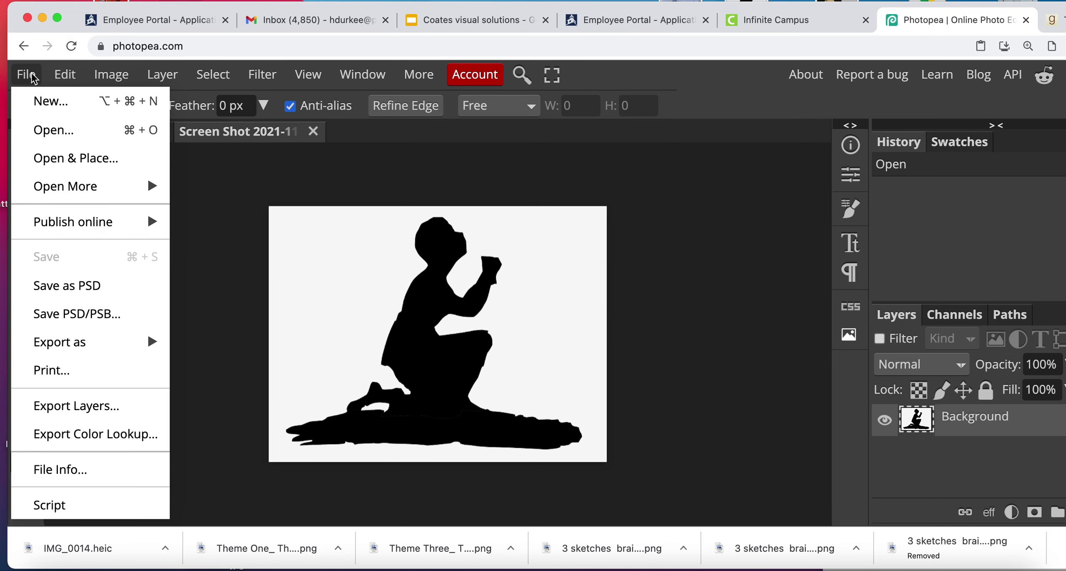
left_click(41, 131)
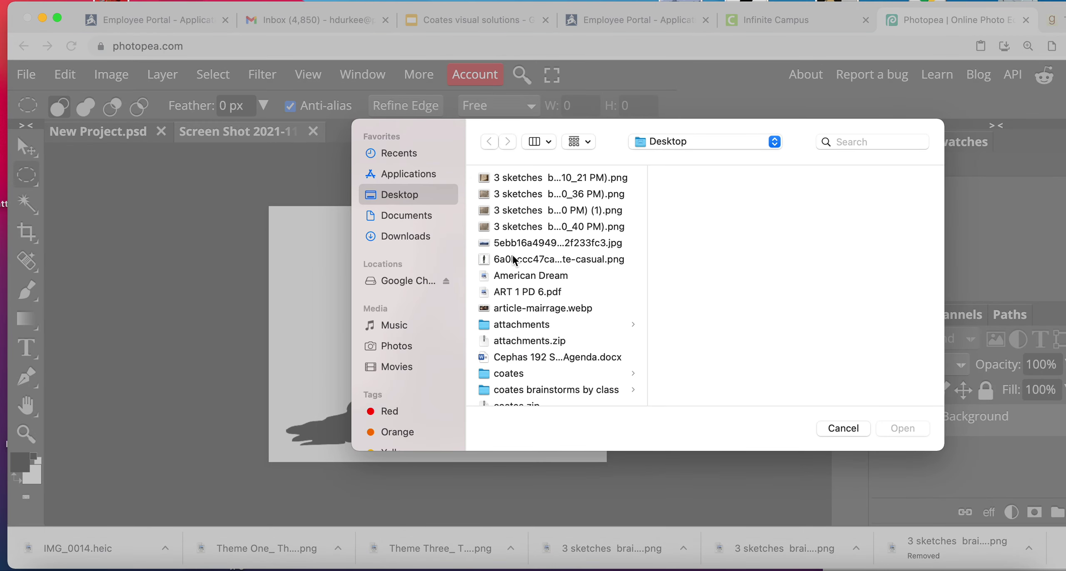
left_click(519, 243)
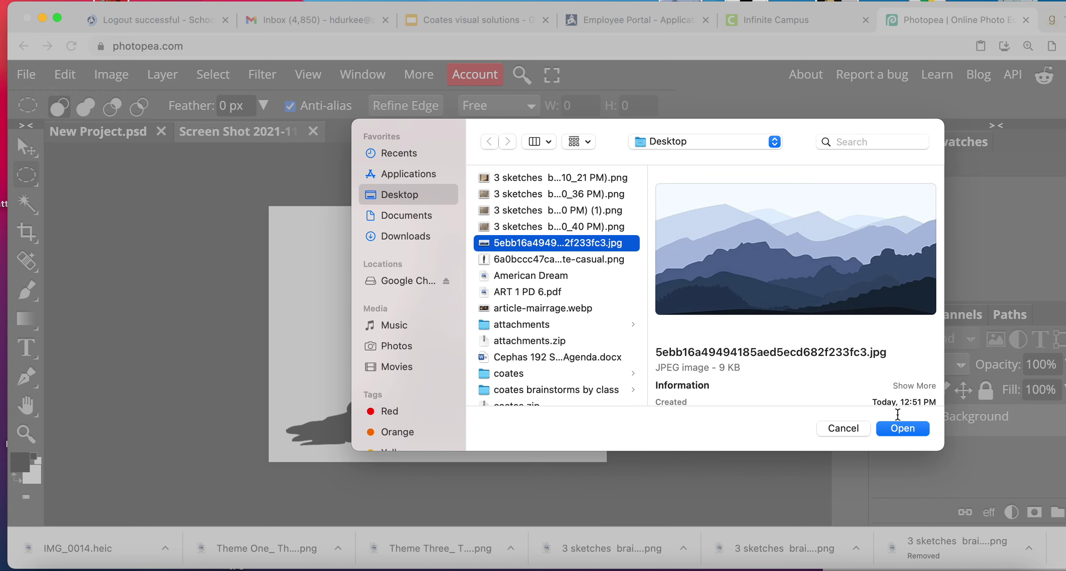
left_click(894, 429)
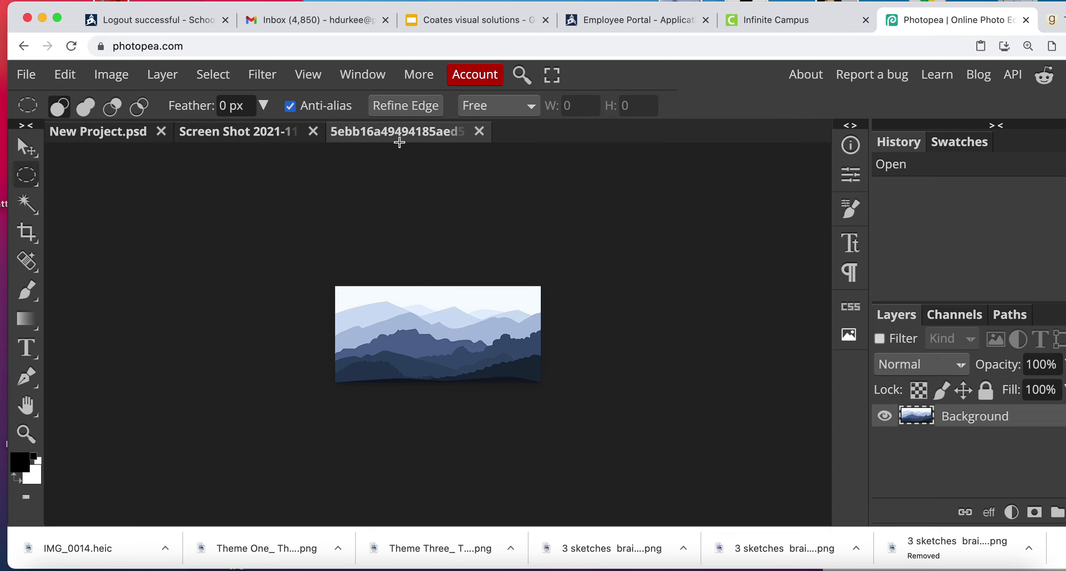
Copy the whole mountain image and paste it into New Project.psd as Layer 1.
left_click(198, 77)
left_click(218, 103)
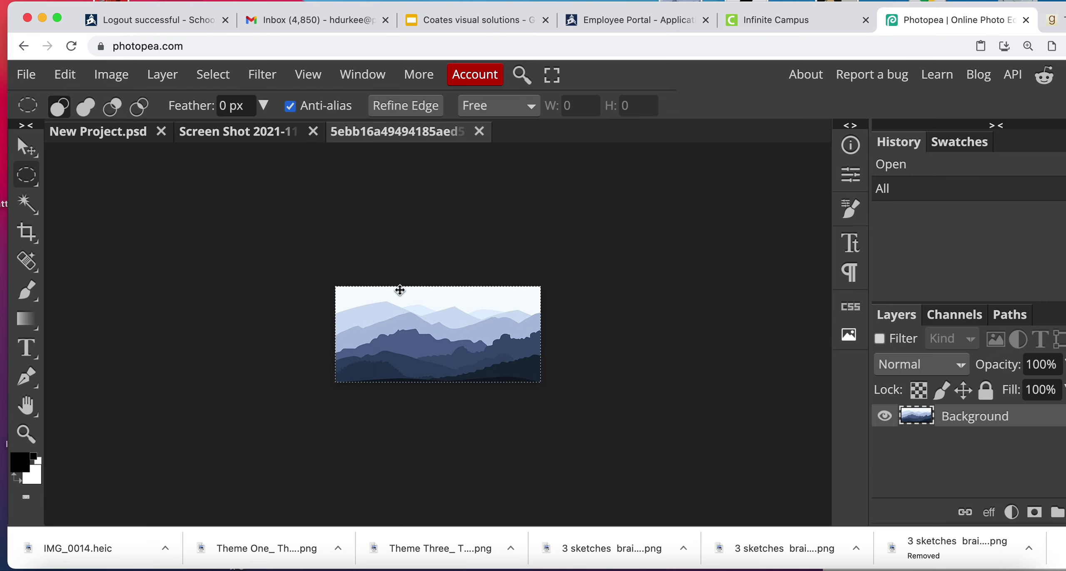
left_click(65, 75)
left_click(103, 251)
left_click(116, 133)
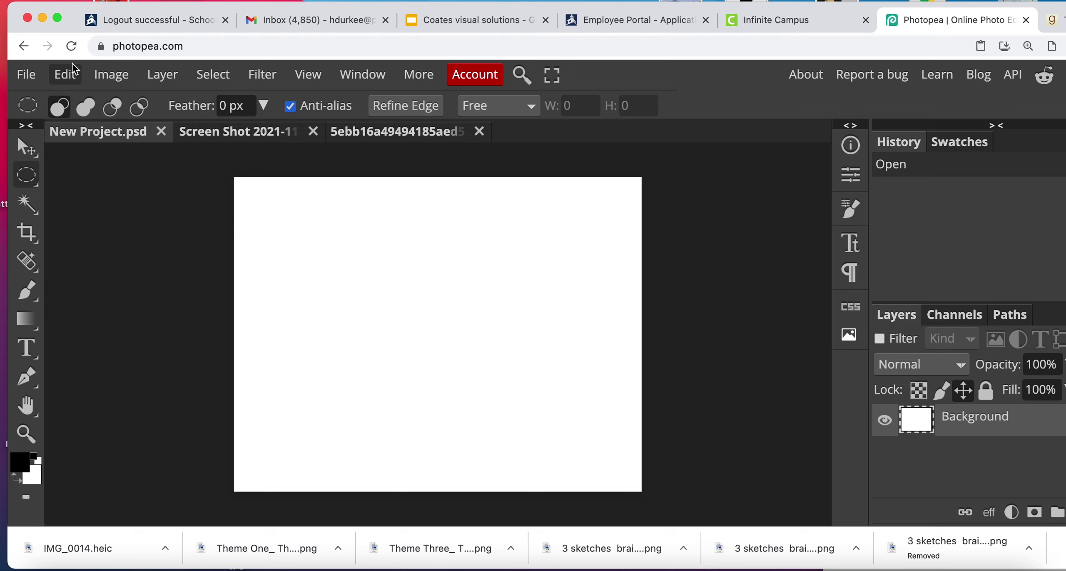
left_click(77, 71)
left_click(110, 309)
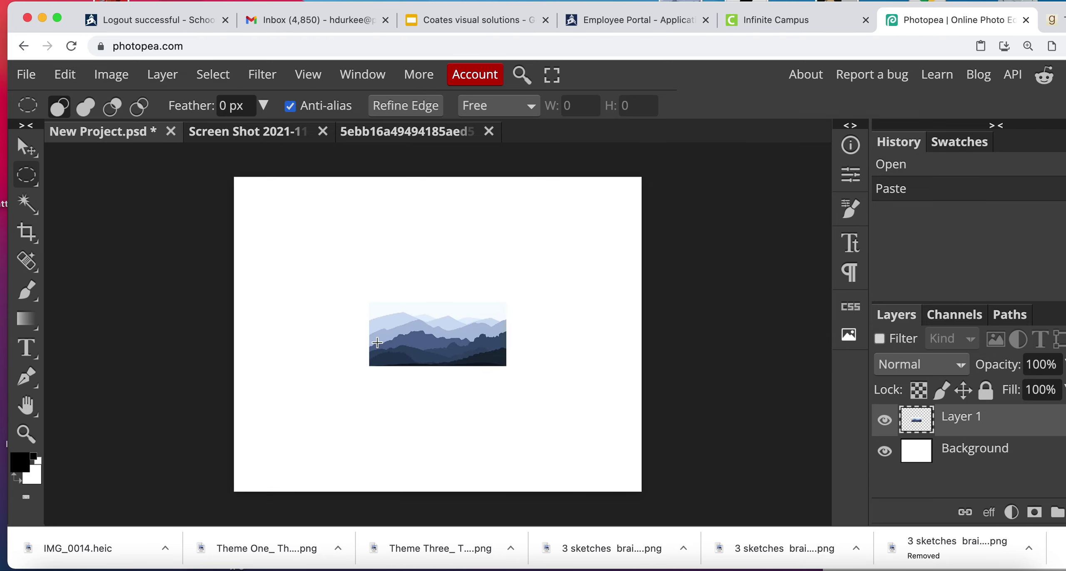
Scale the mountain layer so it covers the entire canvas.
left_click(65, 74)
scroll(104, 396, "down", 2)
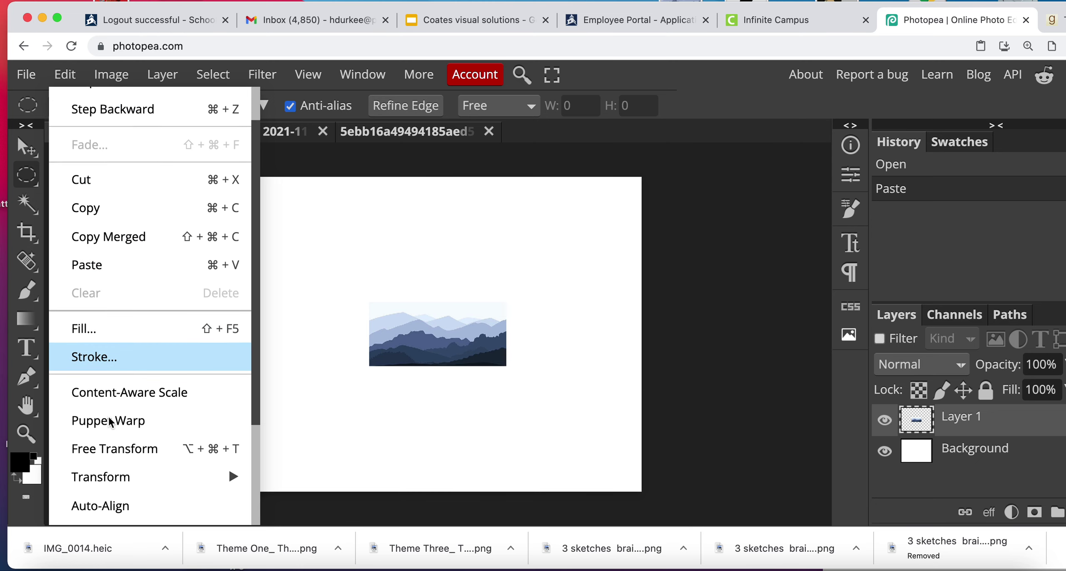
scroll(113, 418, "down", 1)
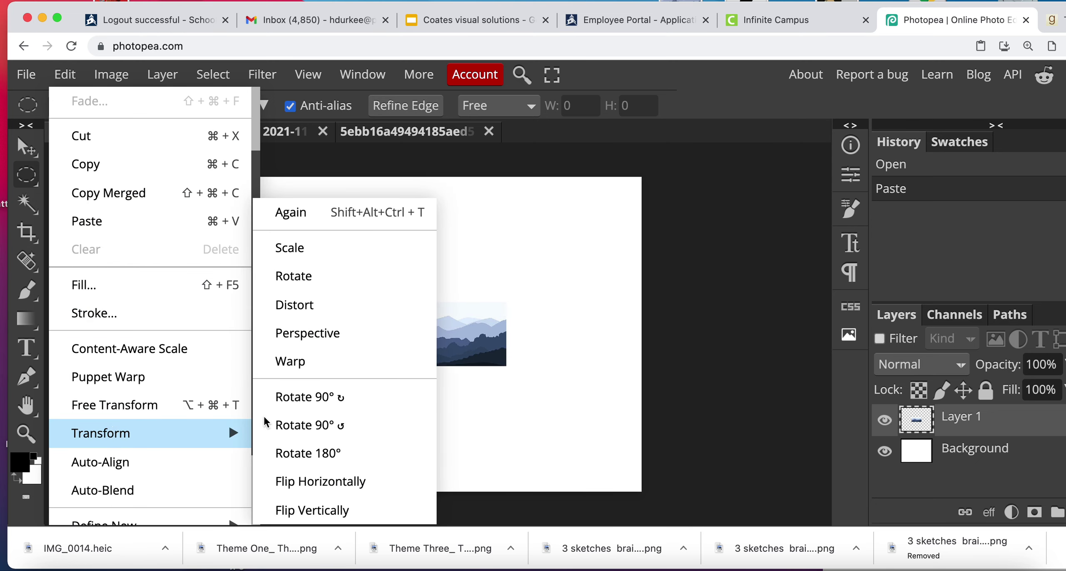
left_click(301, 247)
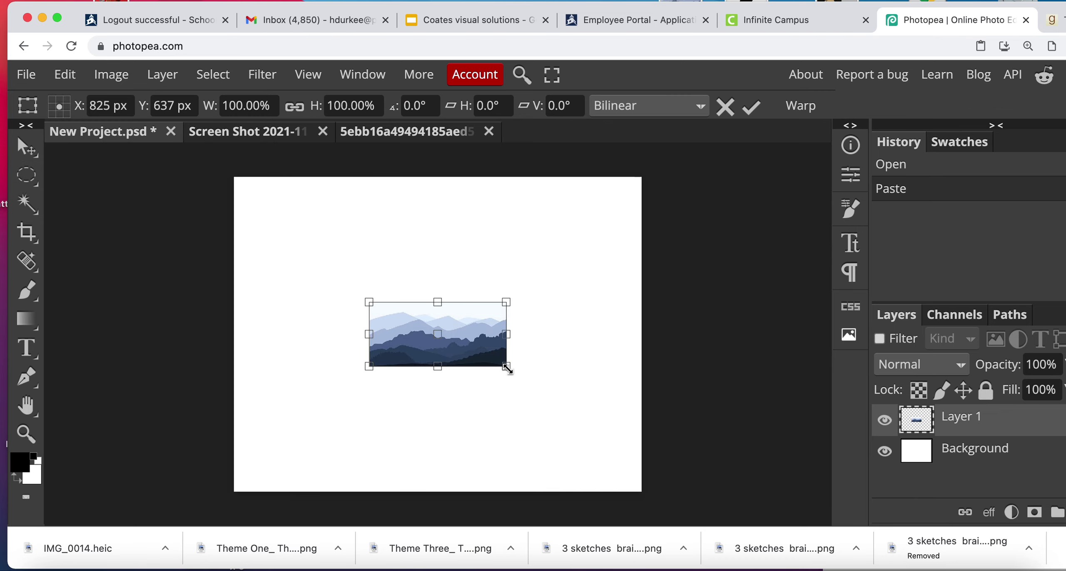
left_click_drag(507, 368, 641, 492)
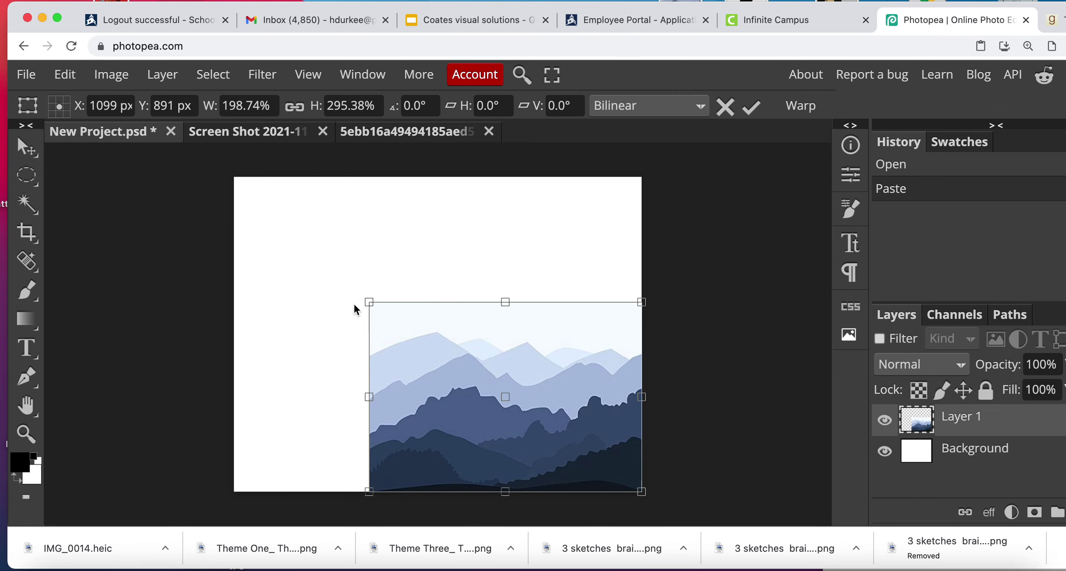
left_click_drag(369, 303, 234, 175)
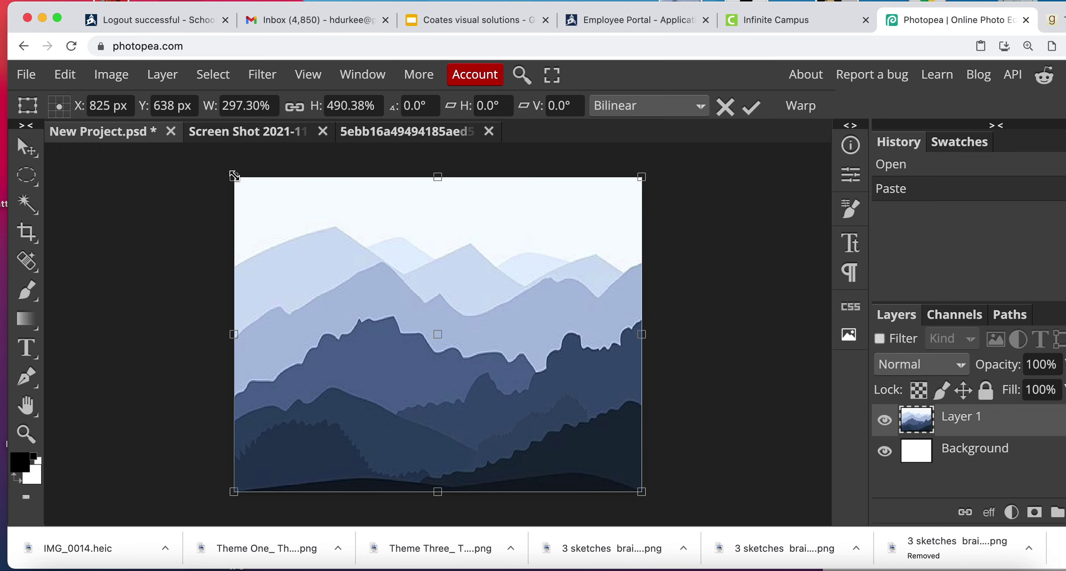
key("Return")
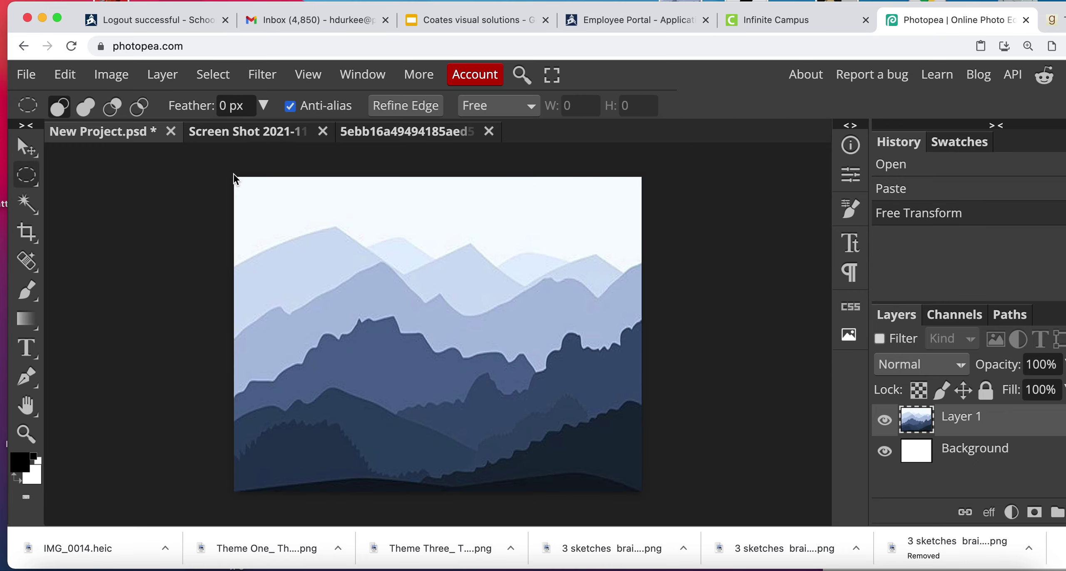
Delete the white background around the kneeling silhouette with the Magic Wand.
left_click(271, 138)
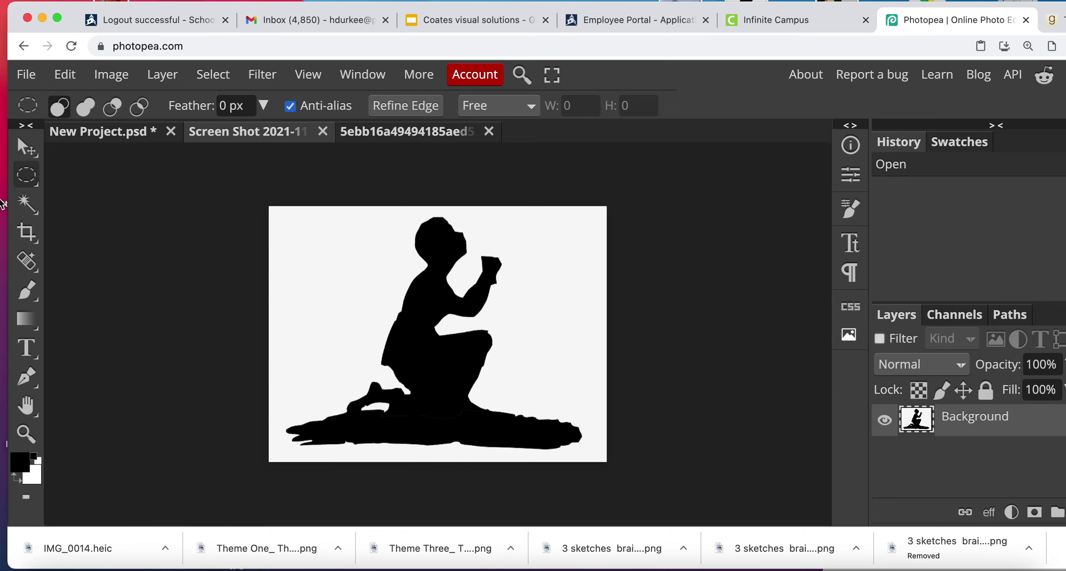
left_click(34, 212)
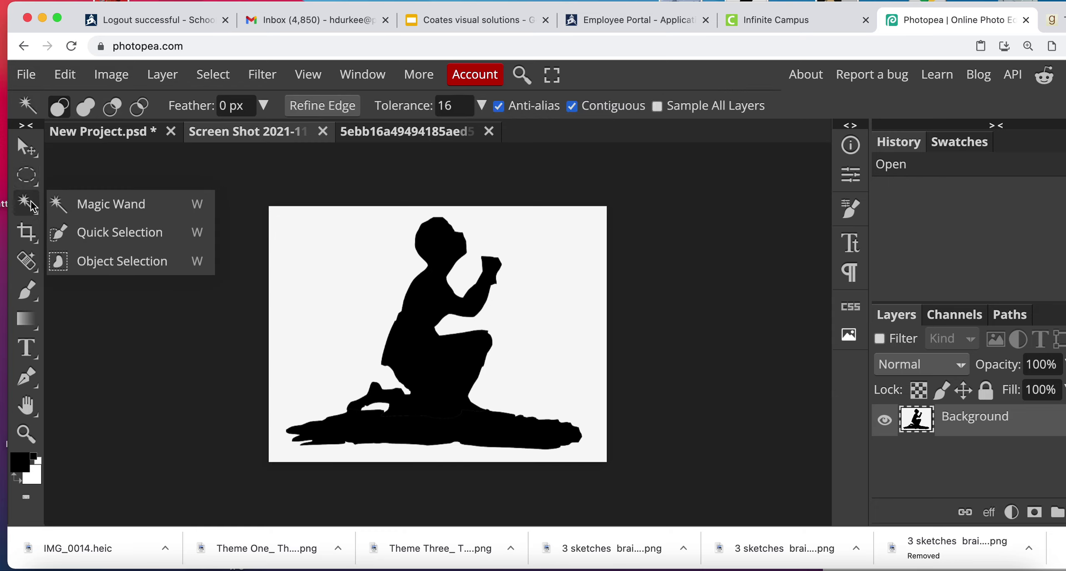
left_click(89, 205)
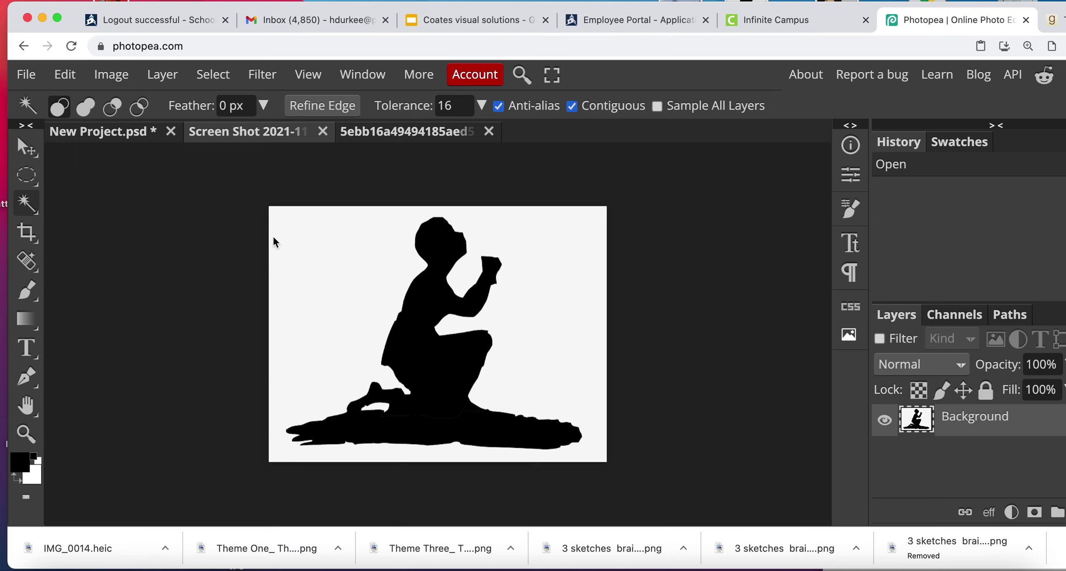
left_click(329, 293)
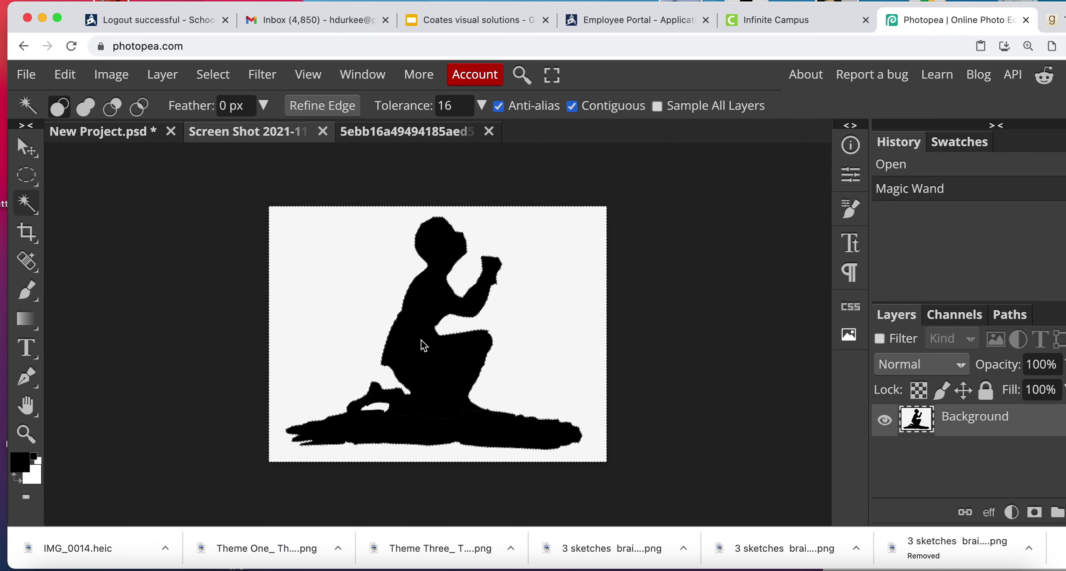
key("Delete")
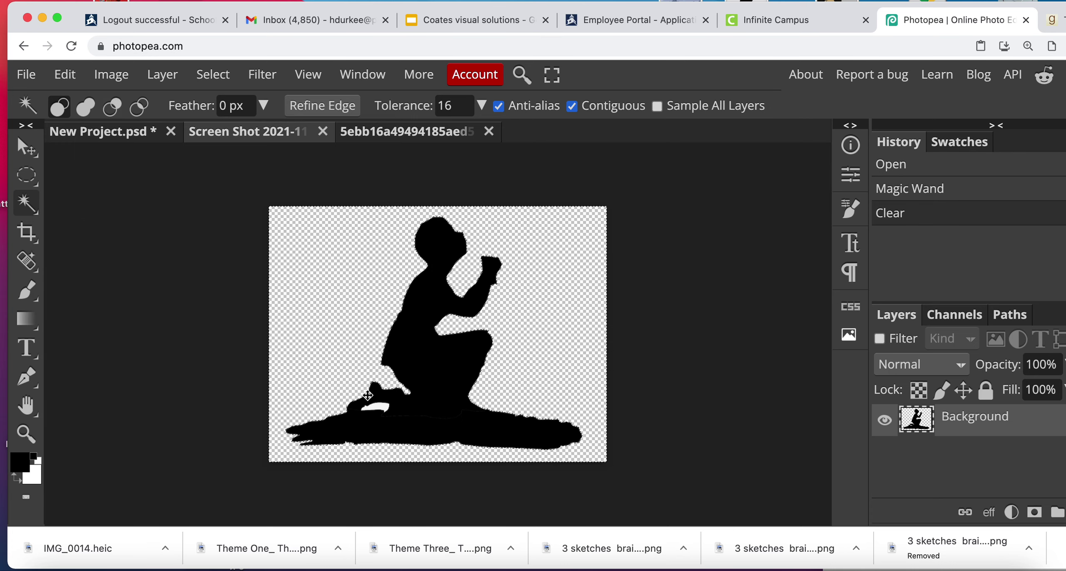
left_click(383, 405)
key("Delete")
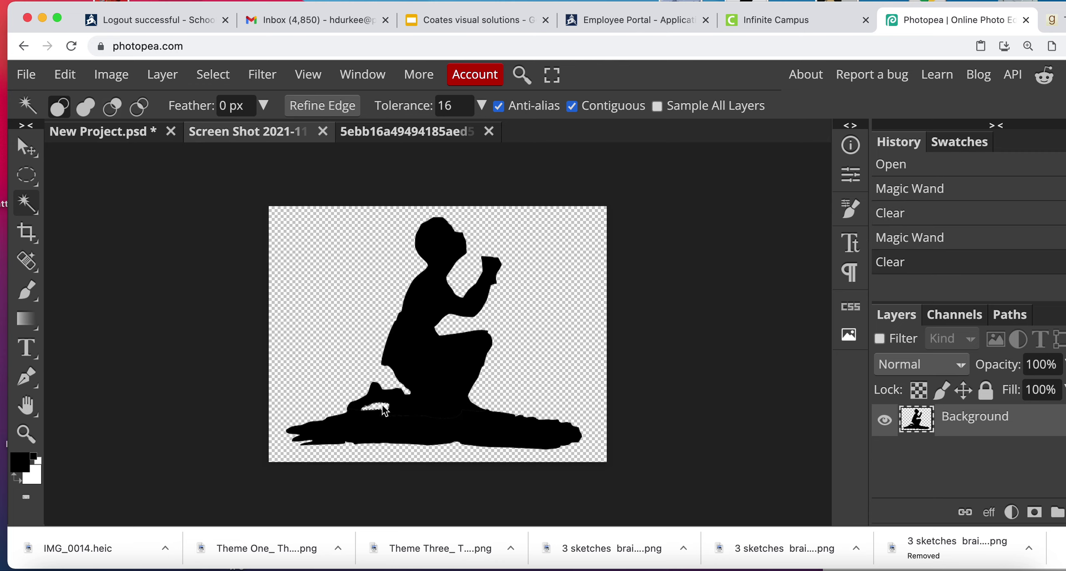
Copy the cut-out silhouette and paste it over the mountains as Layer 2.
left_click(213, 74)
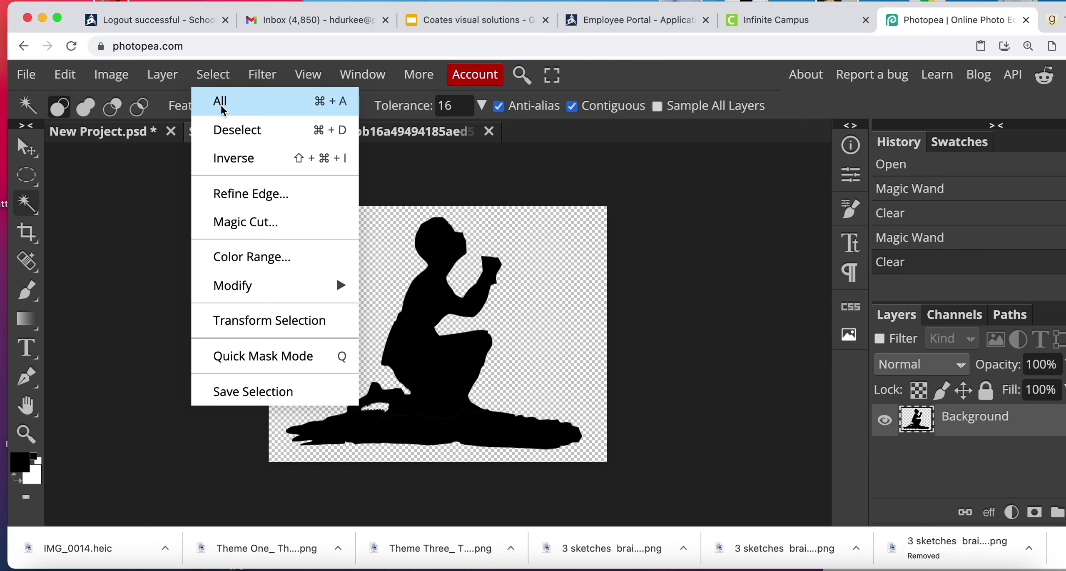
left_click(221, 103)
left_click(65, 75)
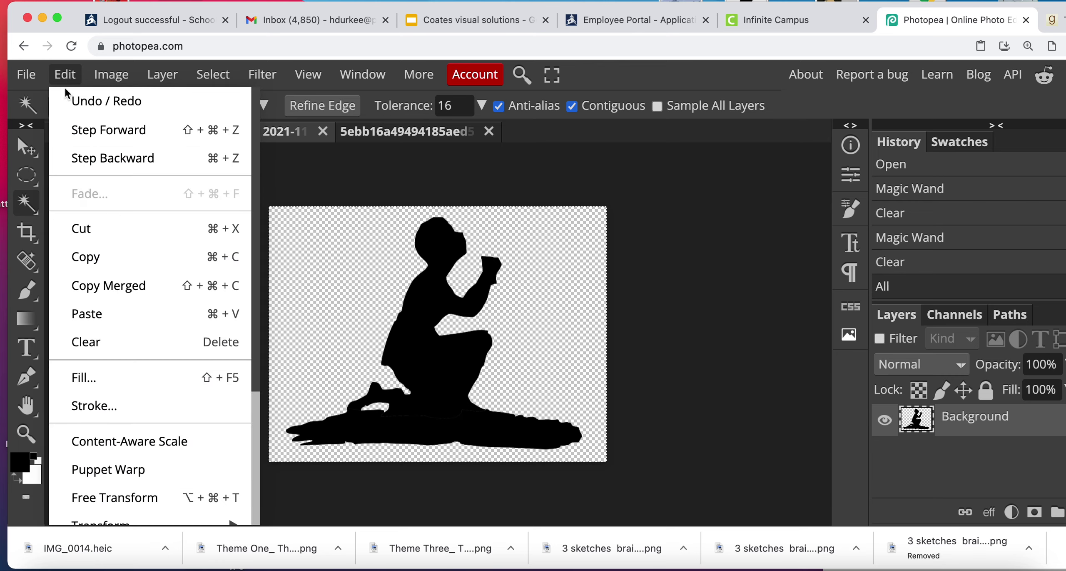
left_click(89, 255)
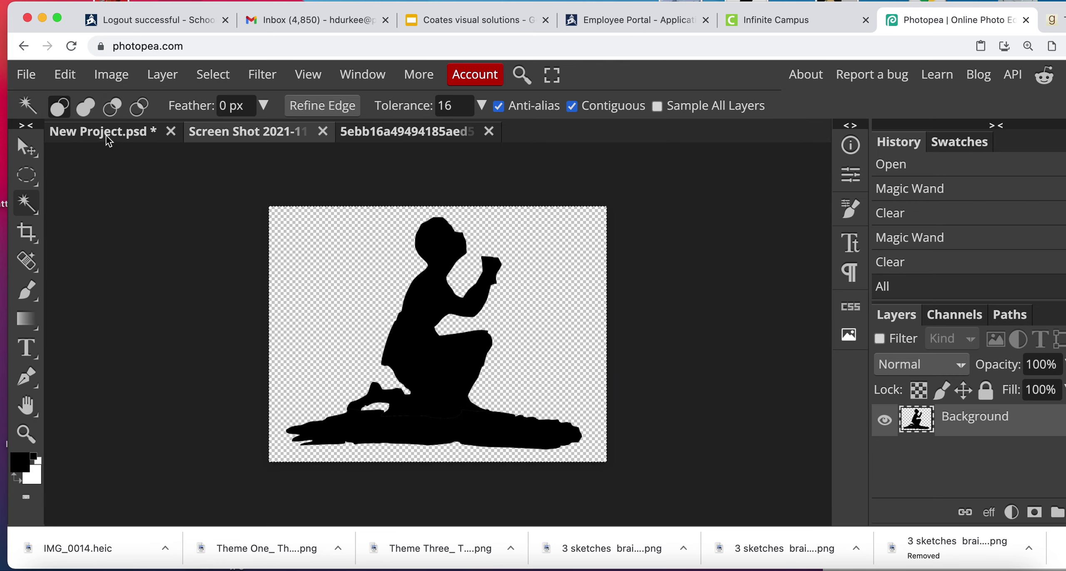
left_click(108, 137)
left_click(65, 74)
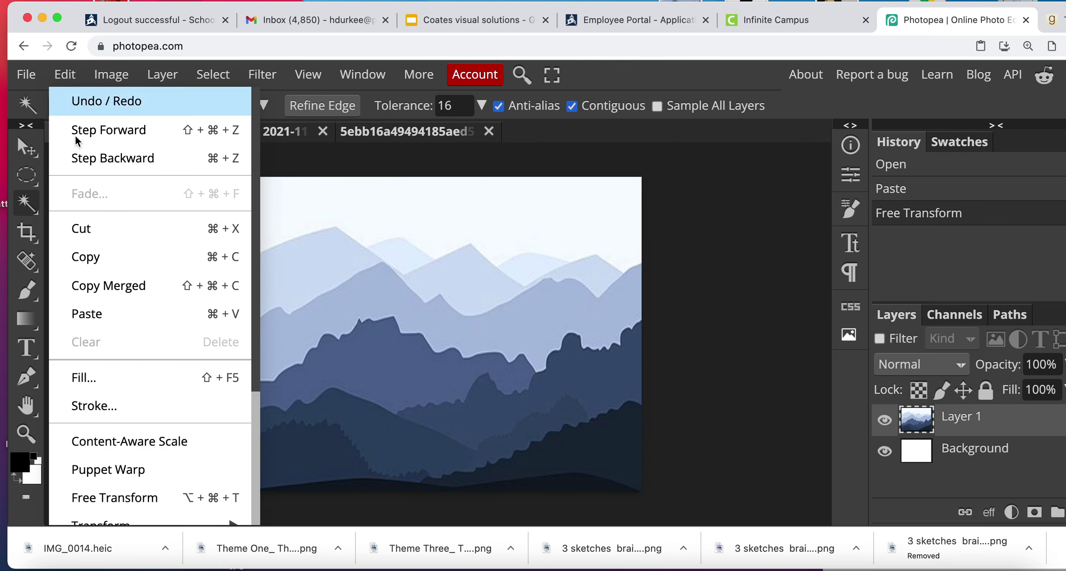
left_click(112, 313)
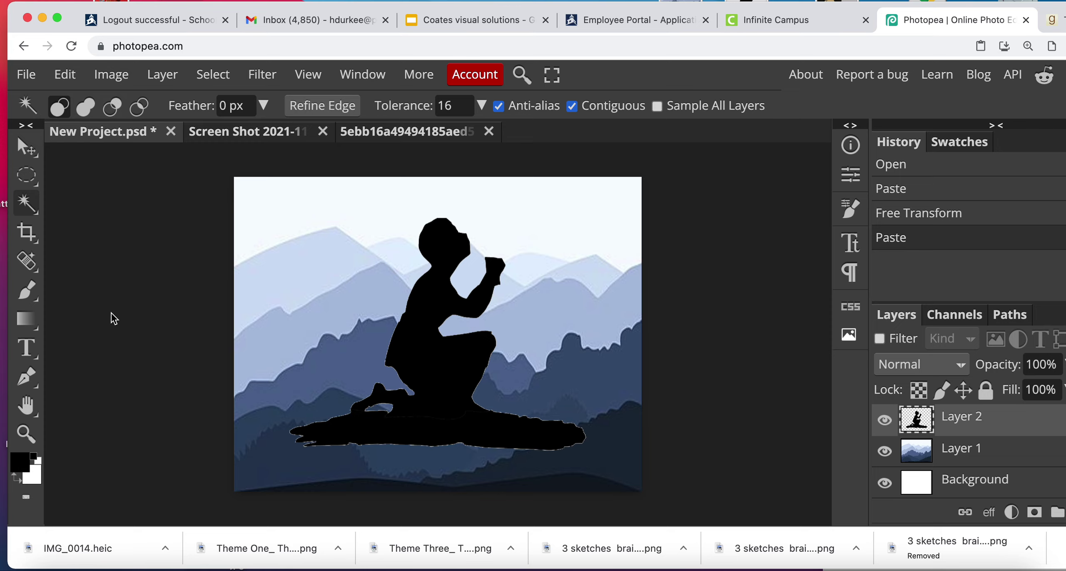
left_click(27, 154)
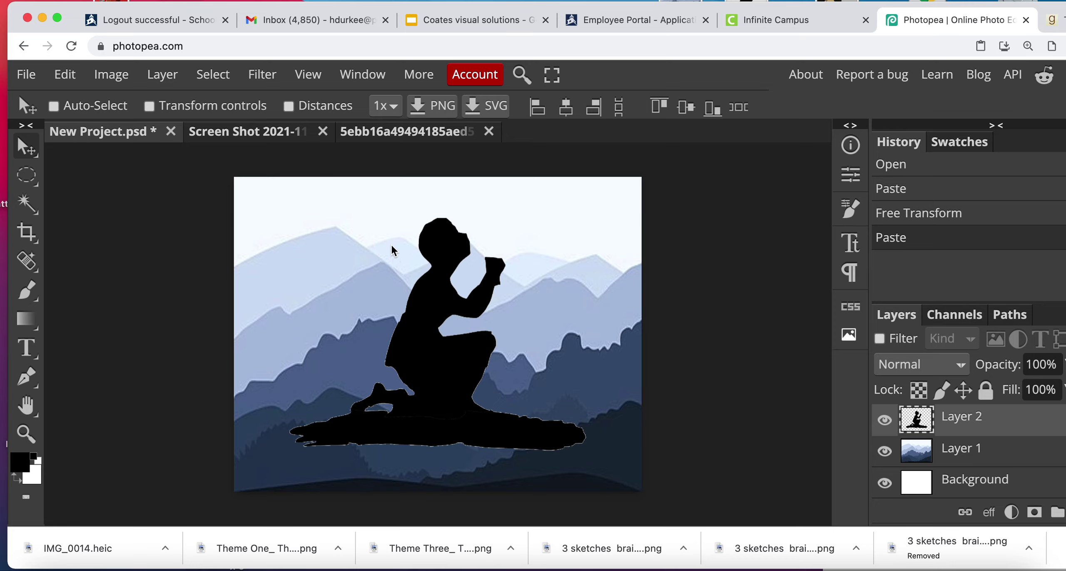
Drag the silhouette down and left onto the bottom edge of the mountain scene.
right_click(33, 153)
left_click(58, 151)
left_click_drag(451, 252, 455, 310)
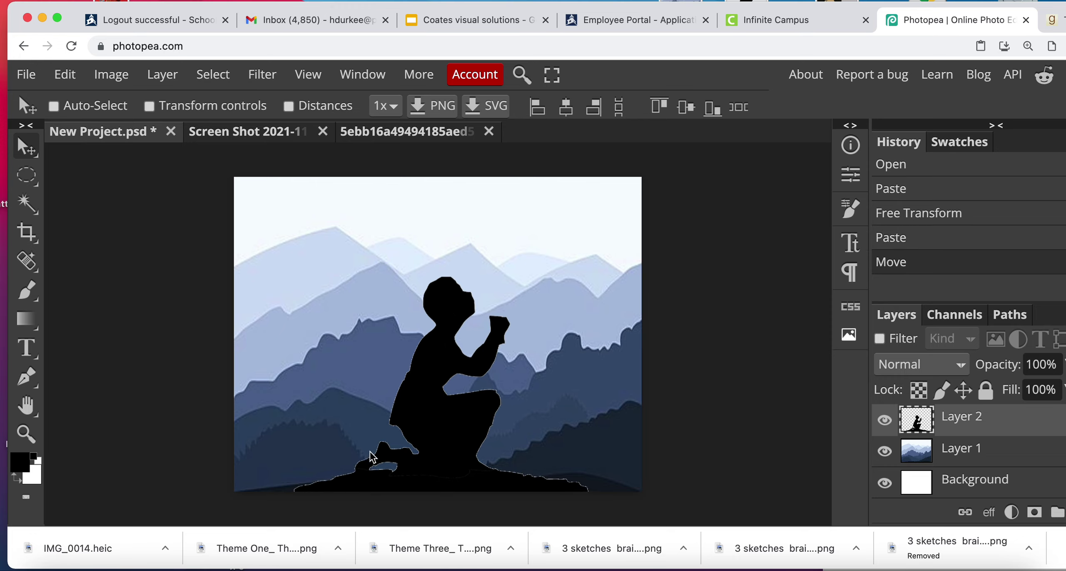
left_click_drag(464, 417, 389, 416)
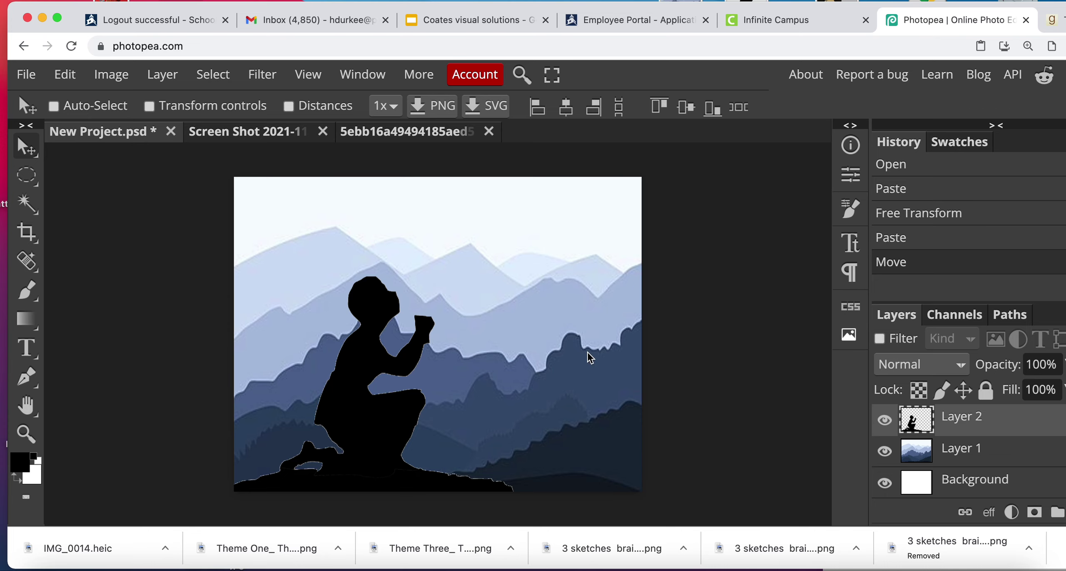
left_click(446, 26)
Copy the Ta-Nehisi Coates quote from slide 17 of the Coates presentation.
left_click(155, 375)
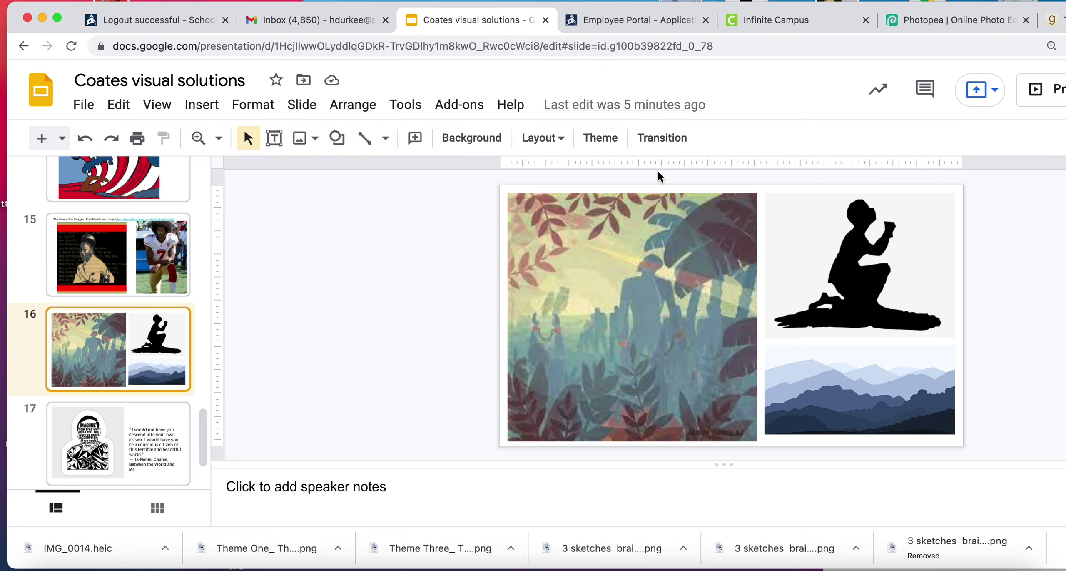
left_click(922, 23)
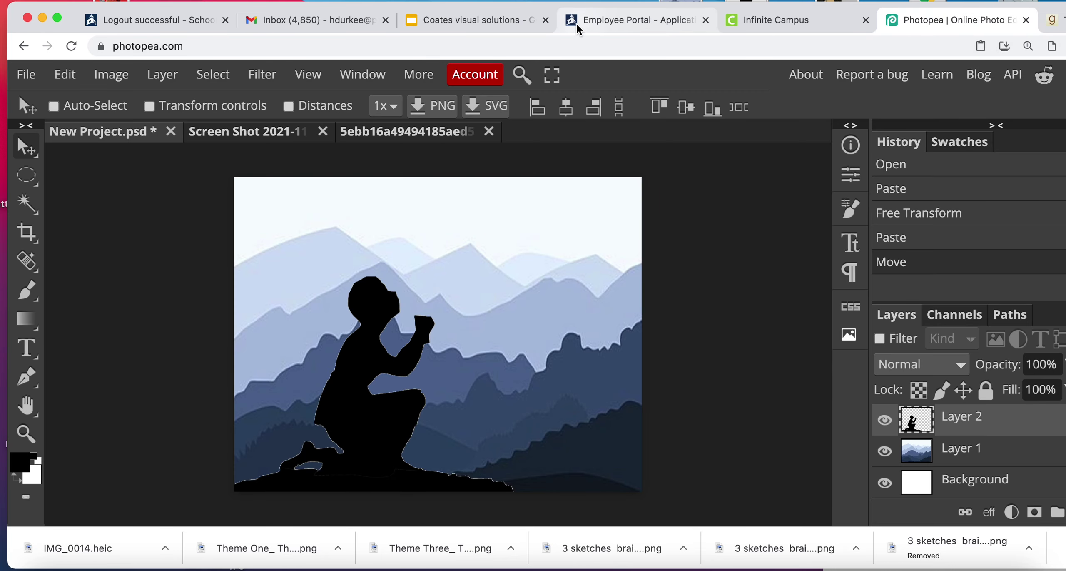
left_click(480, 21)
left_click(144, 439)
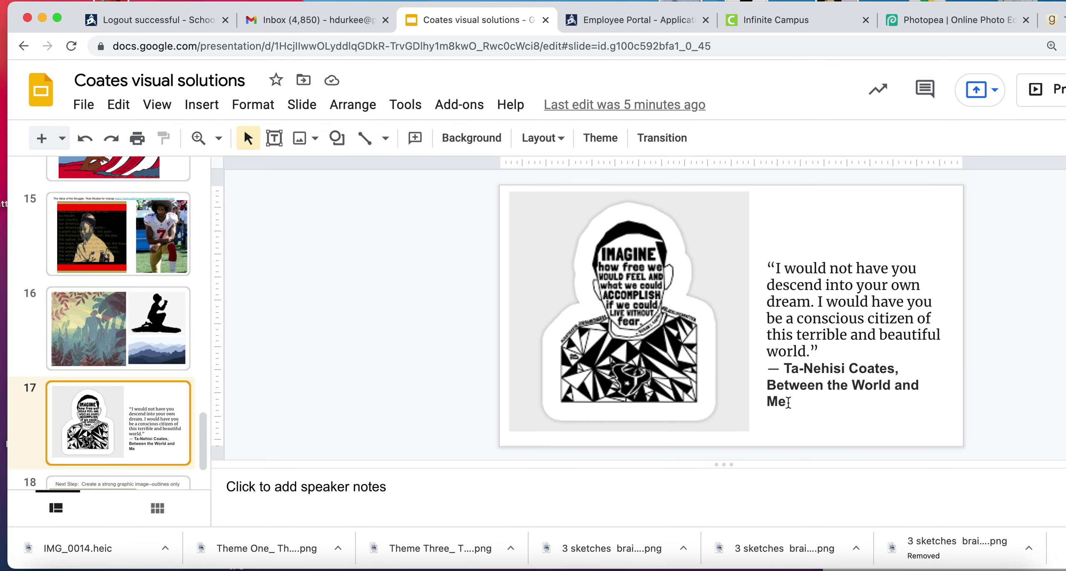
left_click_drag(788, 402, 769, 254)
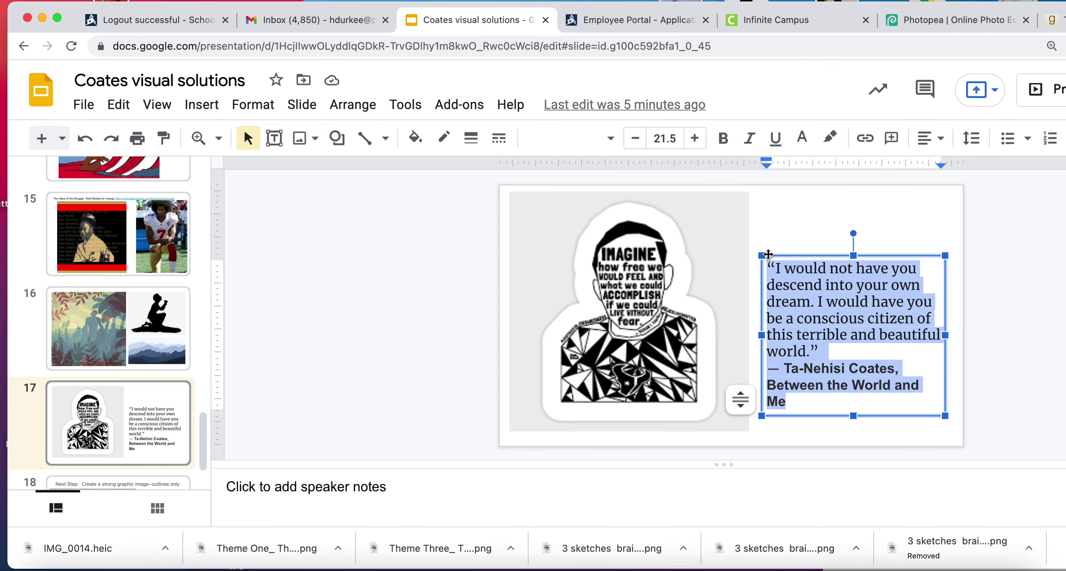
left_click(951, 25)
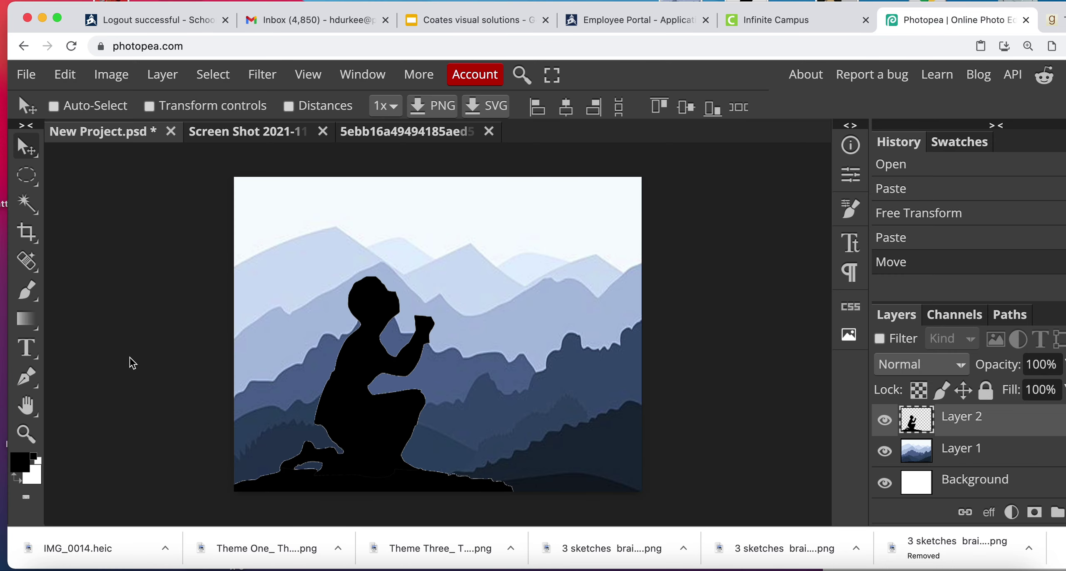
left_click(26, 346)
Paste the Coates quote as a text layer near the top at 50 px.
left_click(261, 206)
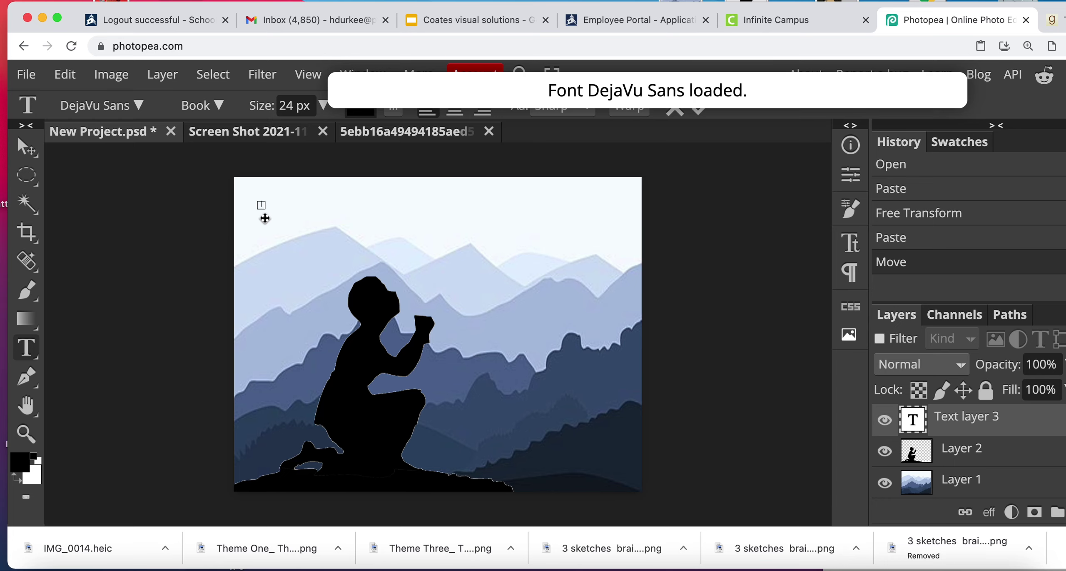
key("super+v")
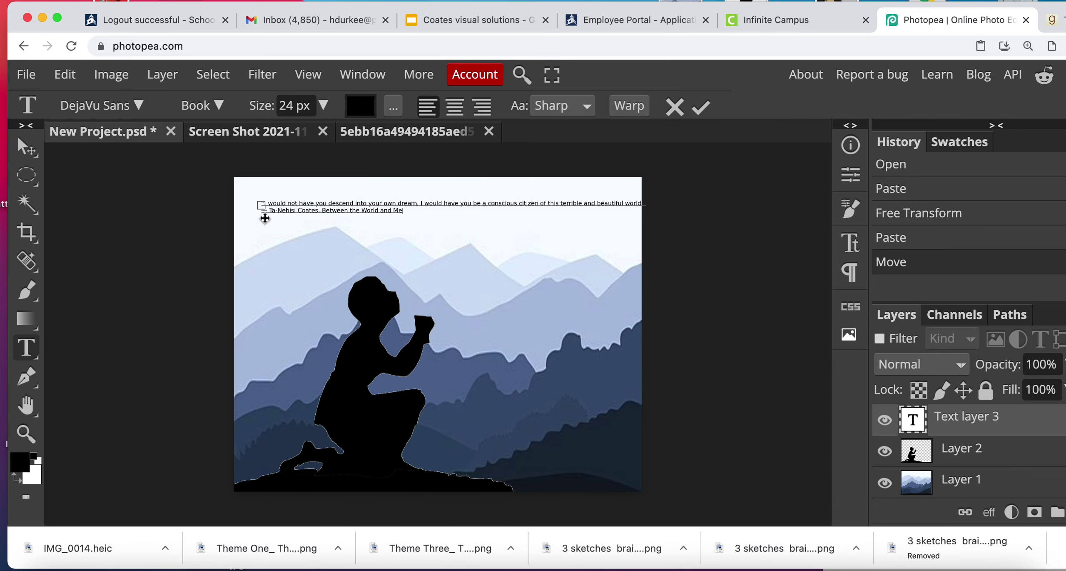
left_click_drag(404, 210, 259, 173)
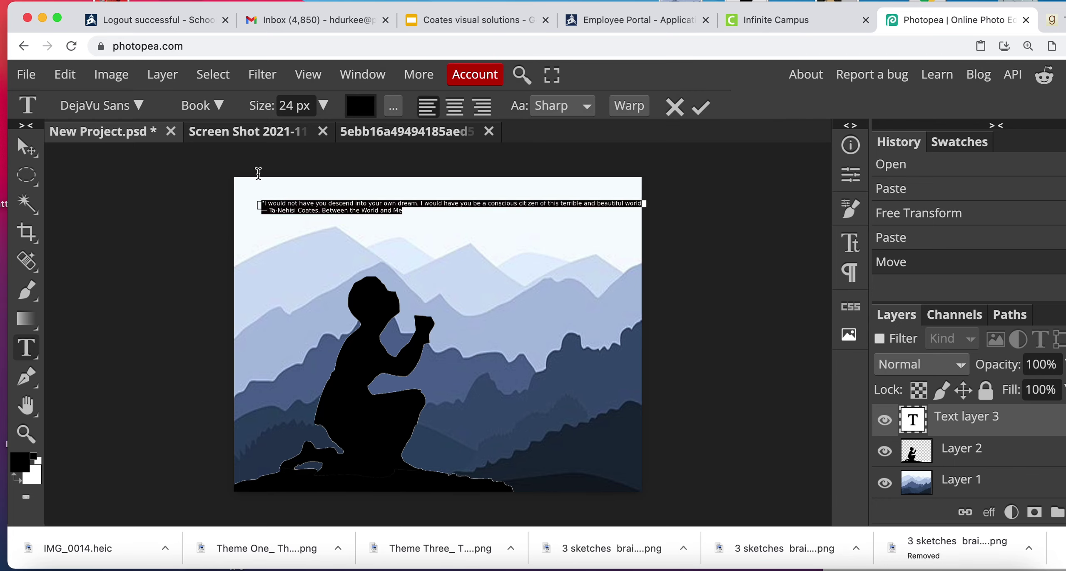
left_click(324, 108)
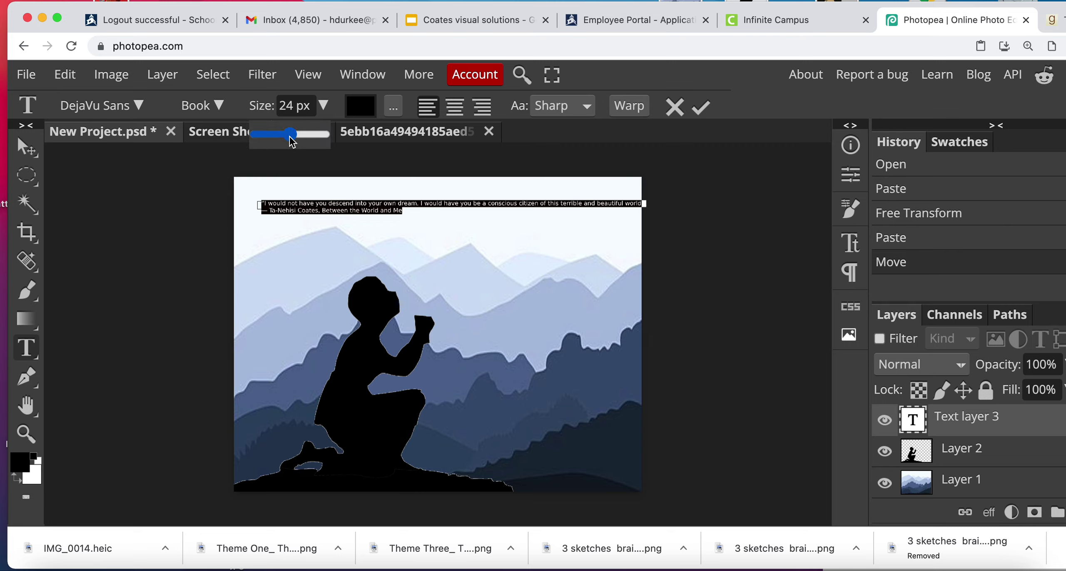
left_click_drag(293, 142, 303, 144)
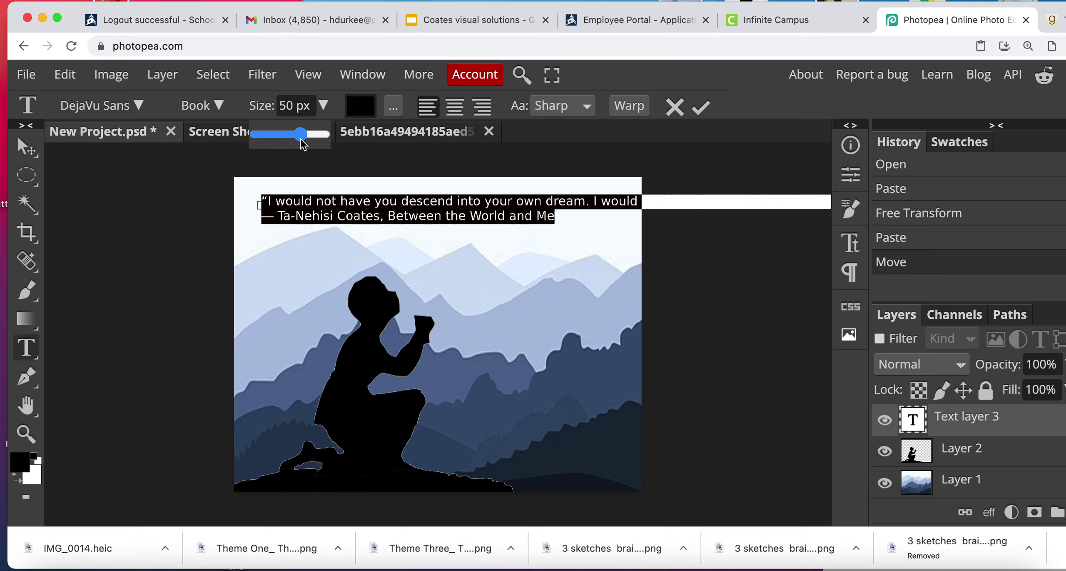
Break the quote after "dream." and "terrible", joining the attribution onto the "world." line.
left_click(591, 204)
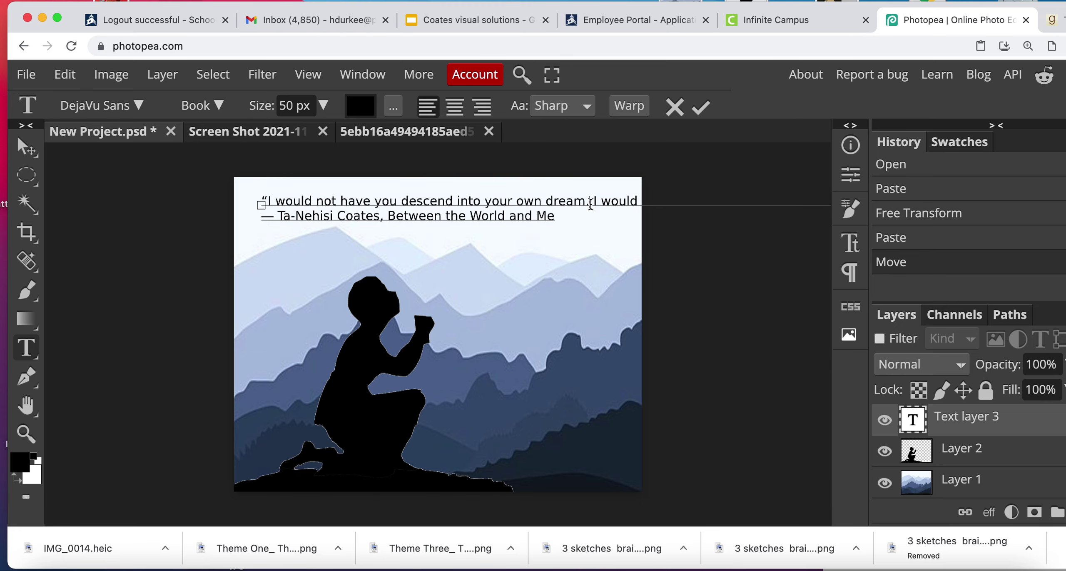
key("Return")
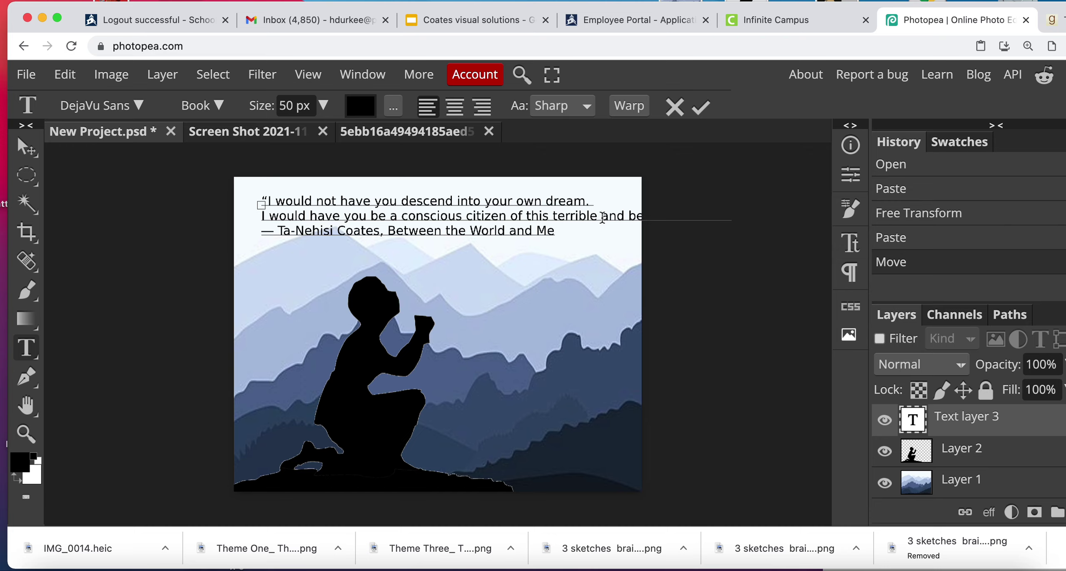
left_click(603, 217)
key("Return")
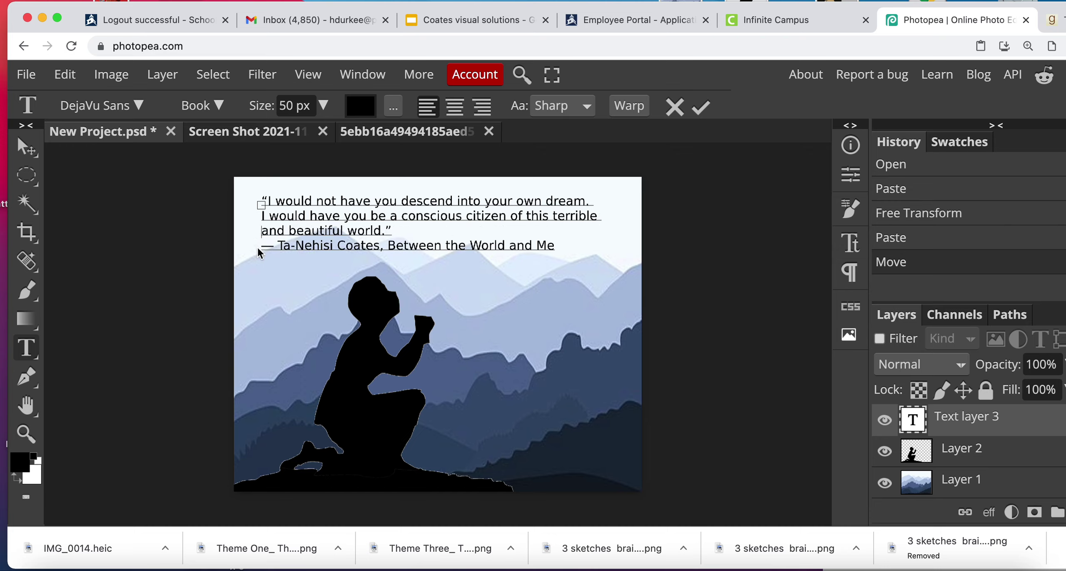
left_click(264, 245)
key("BackSpace")
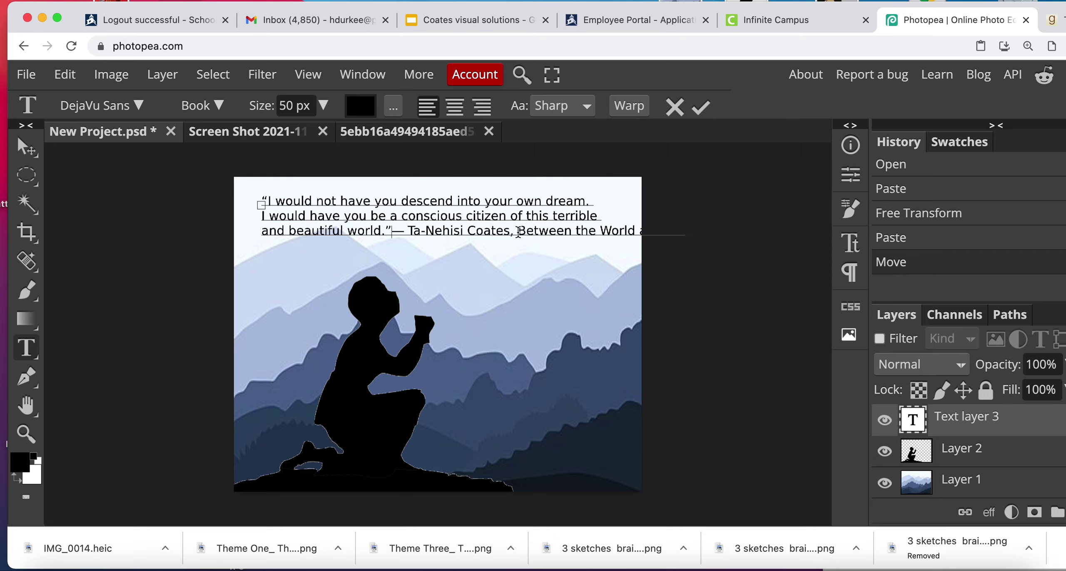
Shrink the book title "Between the World and Me" to 37 px.
left_click_drag(519, 231, 725, 234)
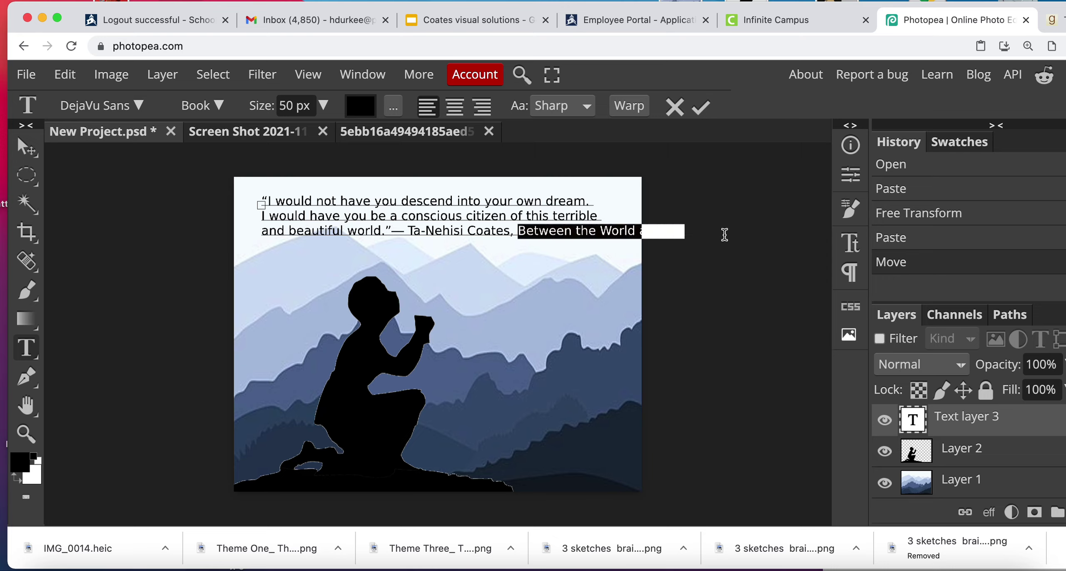
left_click(324, 113)
left_click_drag(305, 134, 299, 141)
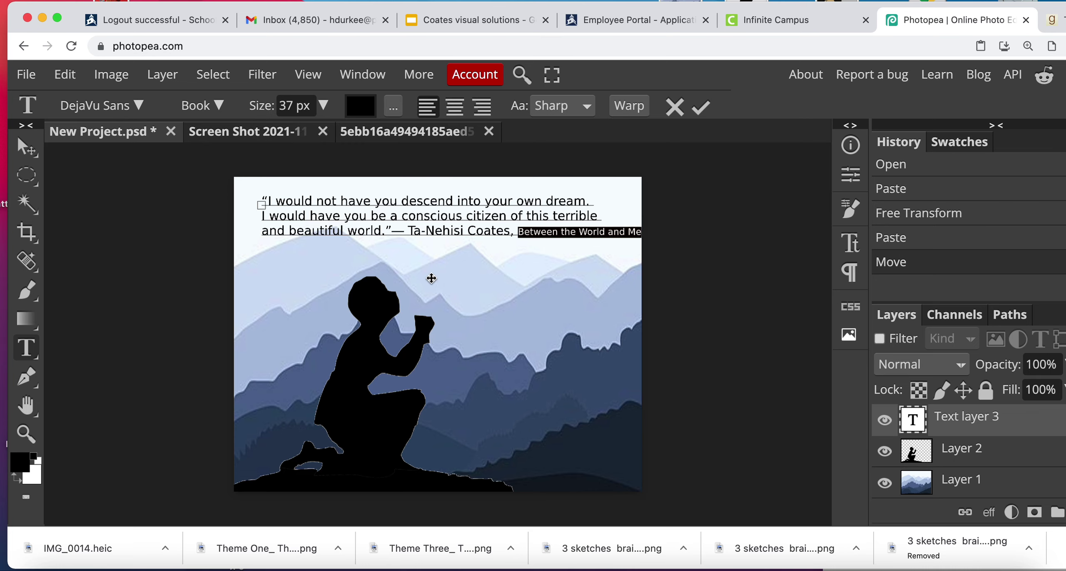
Commit the quote text and nudge it slightly left along the top.
left_click(26, 147)
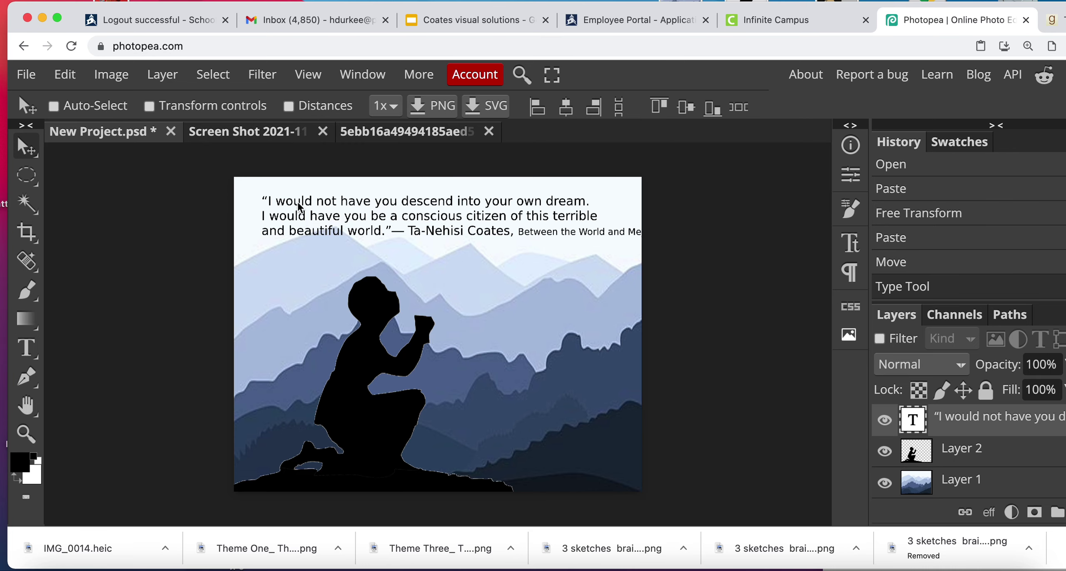
left_click_drag(297, 202, 288, 202)
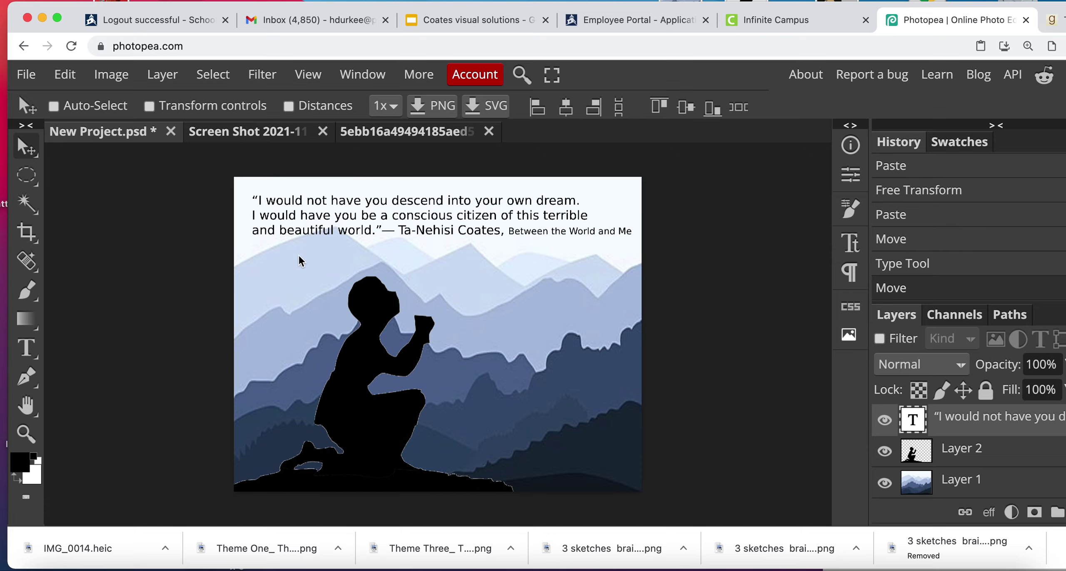
left_click(26, 74)
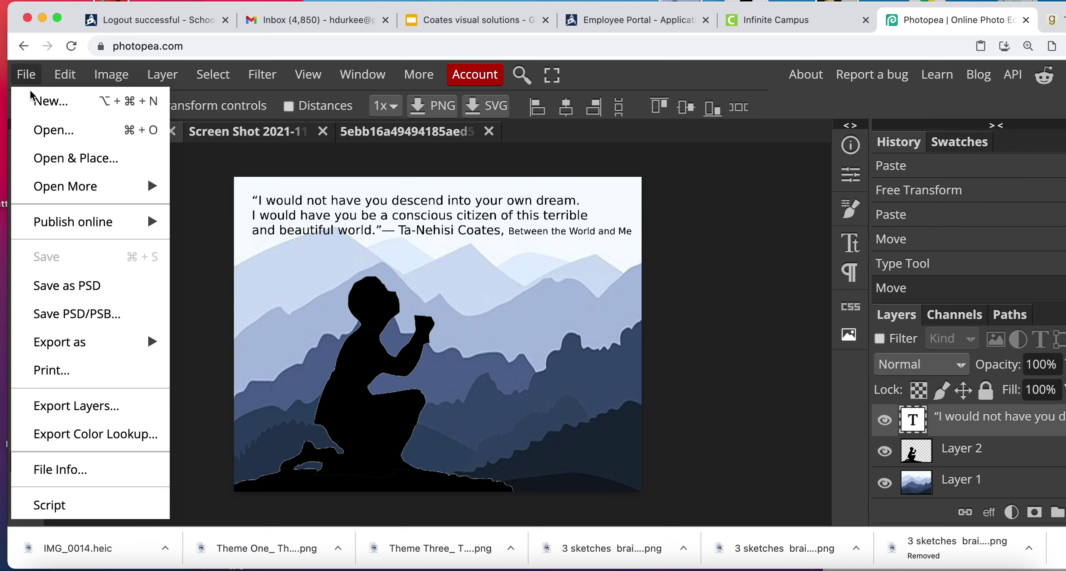
mouse_move(83, 342)
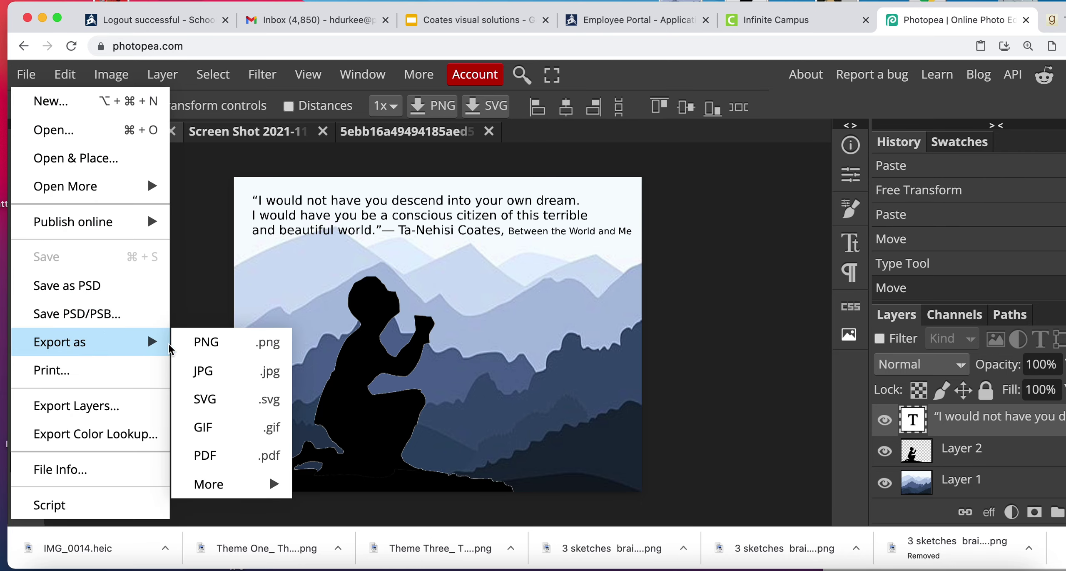
Save a 70%-quality JPG export and drag New Project.jpg onto the Desktop.
left_click(201, 371)
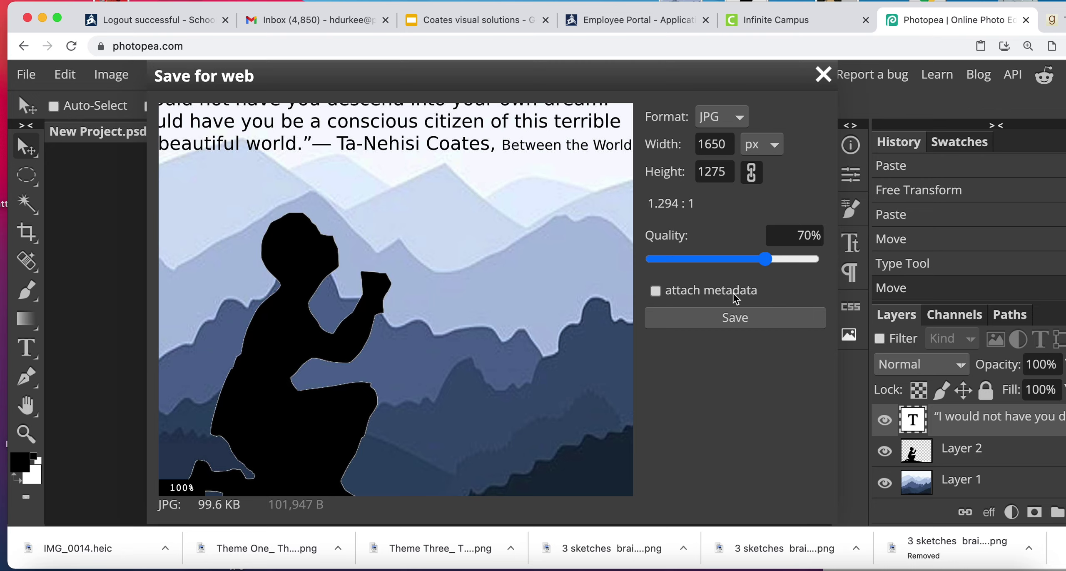
left_click(724, 323)
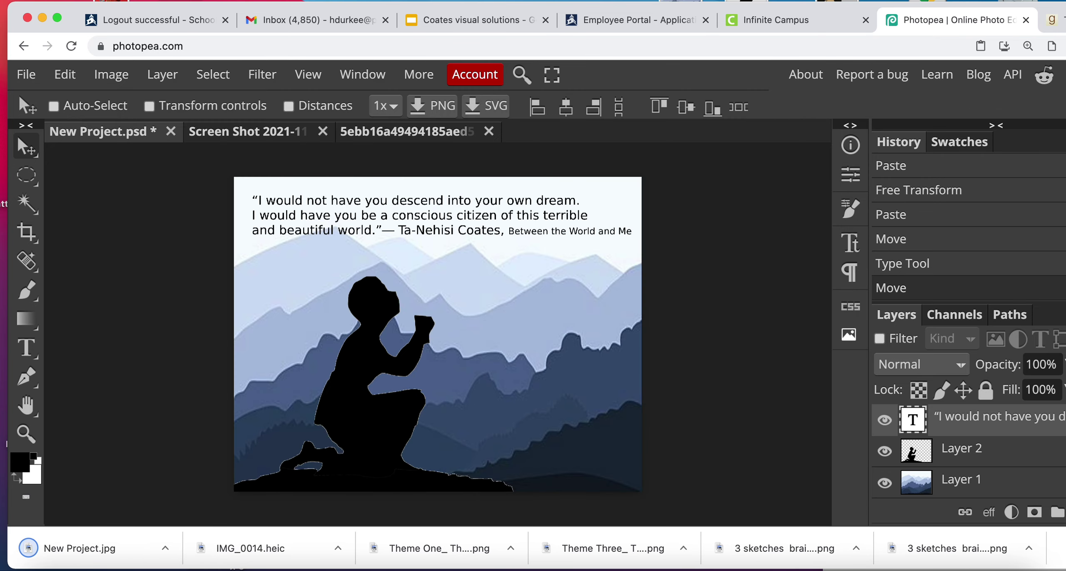
left_click_drag(121, 13, 414, 1)
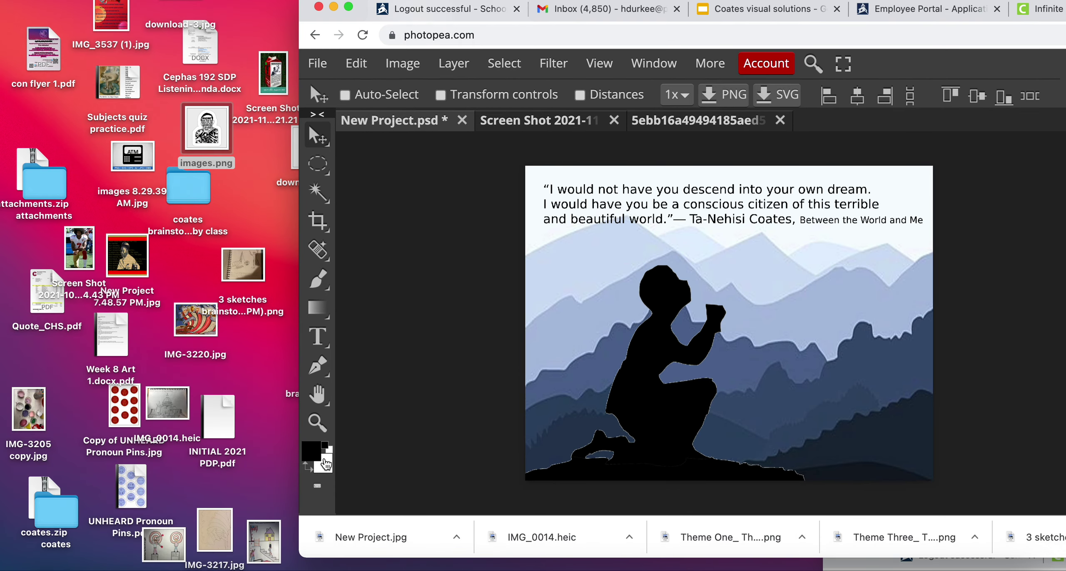
left_click_drag(362, 538, 259, 400)
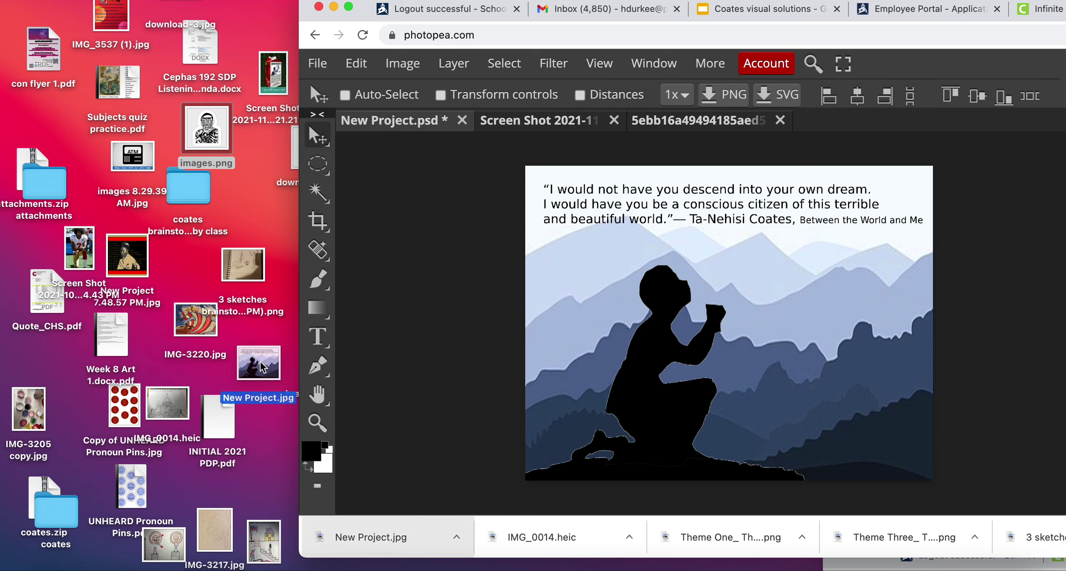
left_click(262, 401)
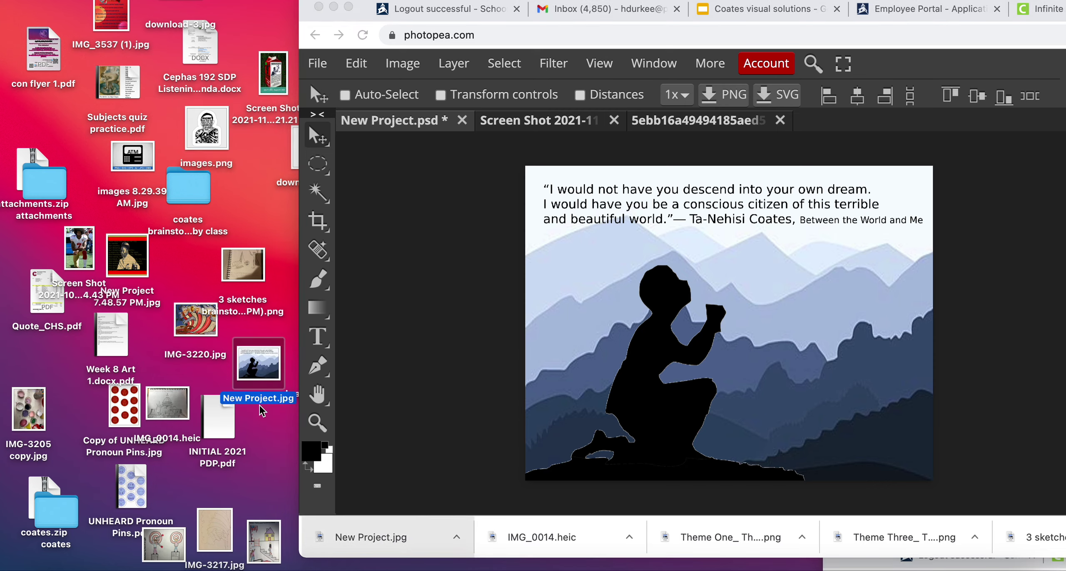
left_click(264, 456)
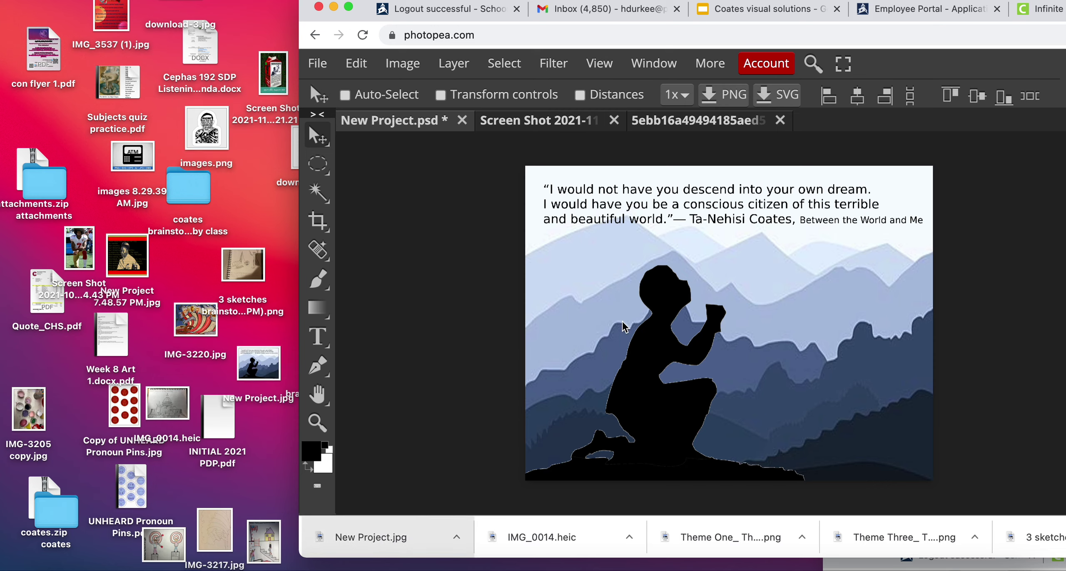